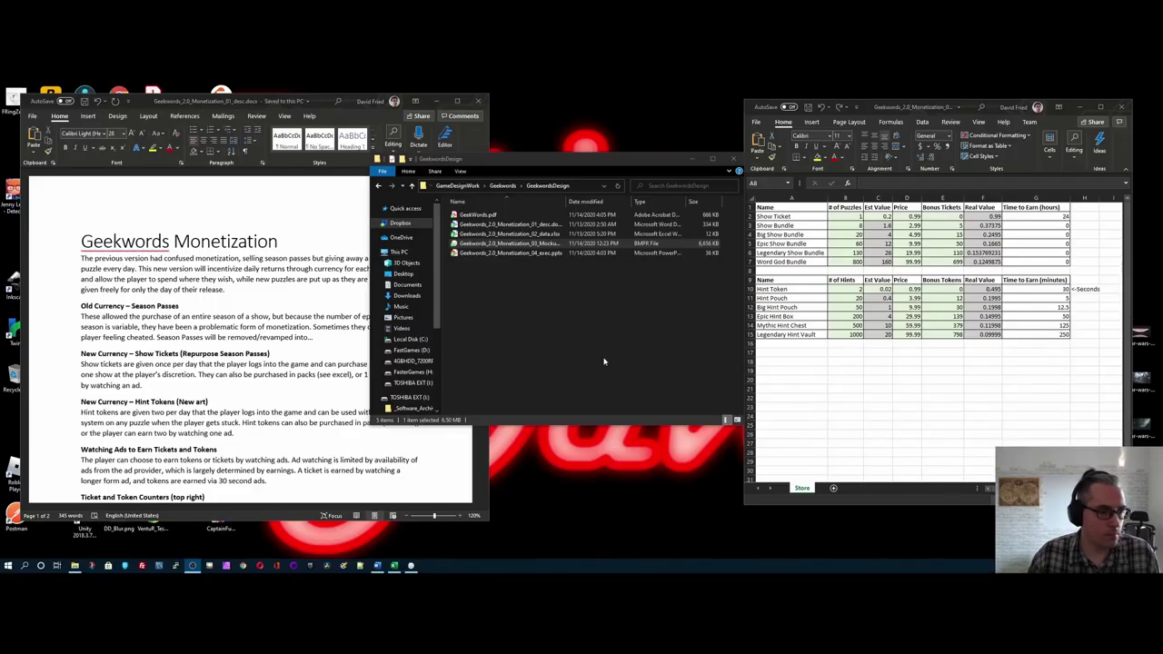
Select Geekwords_2.0_Monetization_01_desc.docx in the GeekwordsDesign folder and bring its Word document forward
click(562, 162)
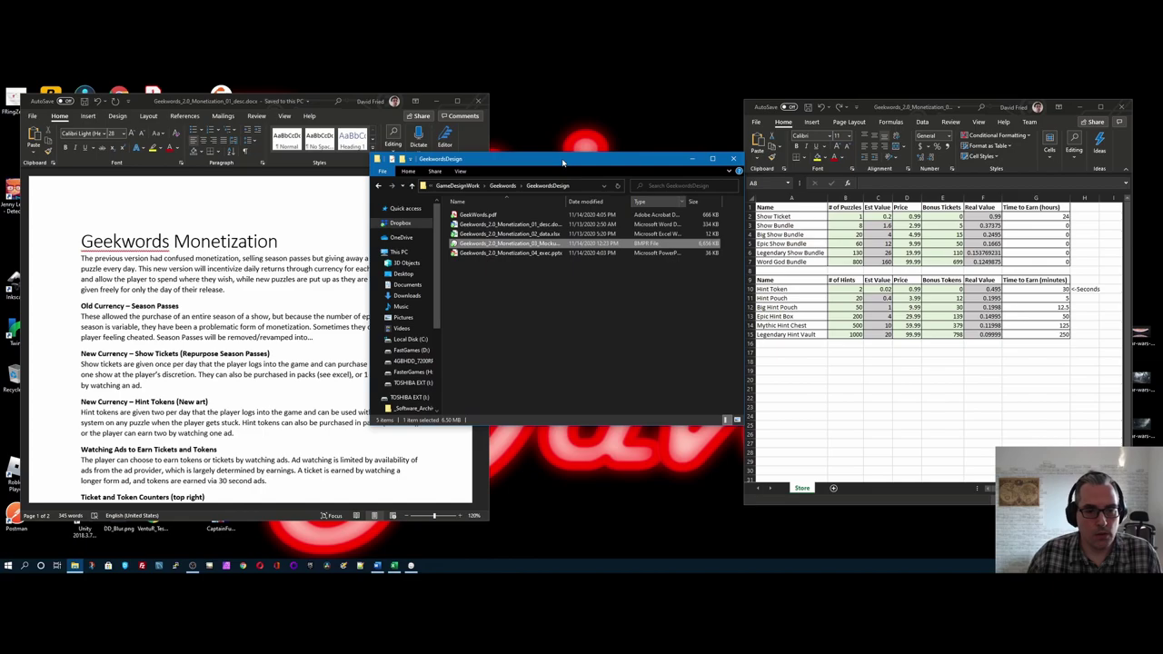
click(484, 224)
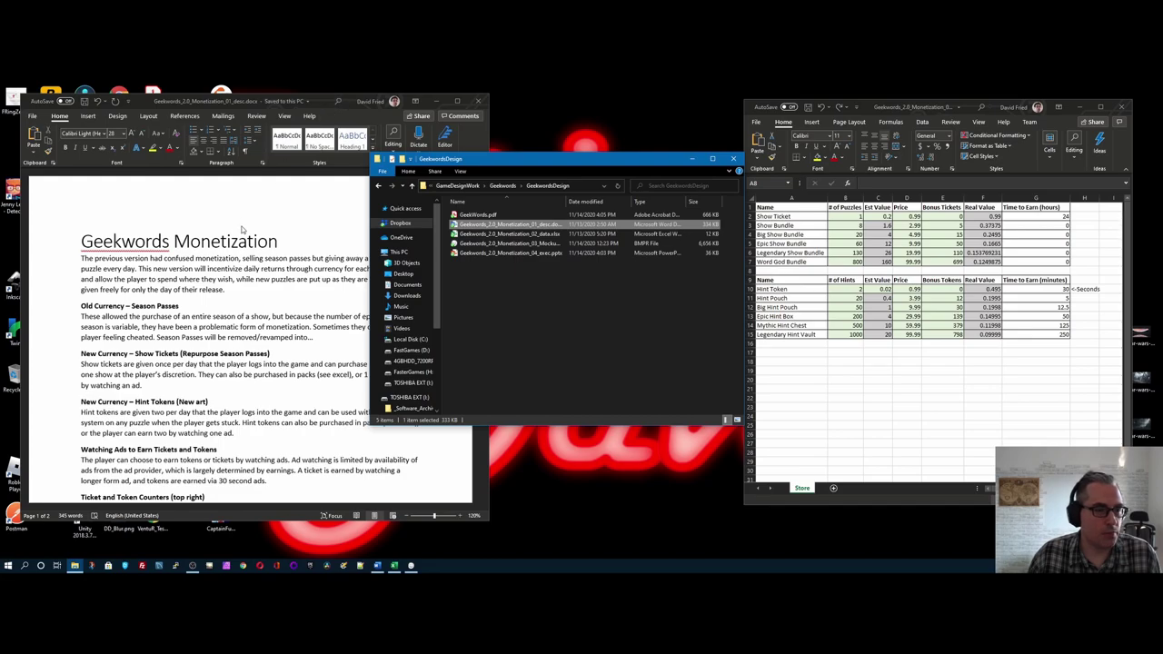
click(295, 256)
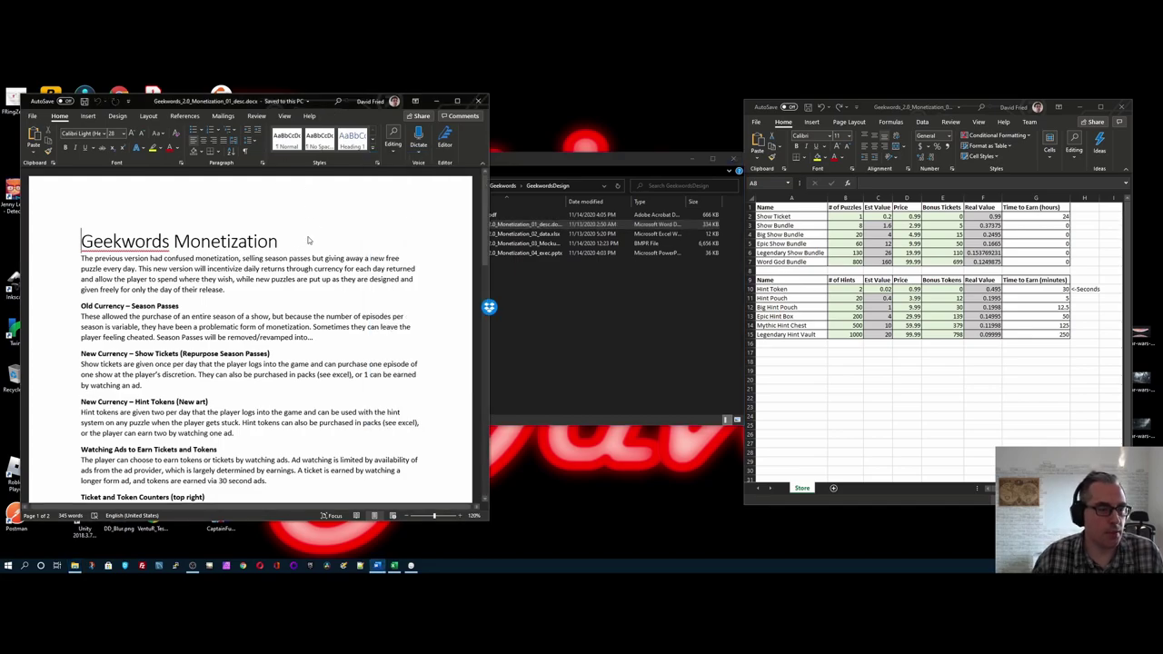
scroll(361, 309, down, 1)
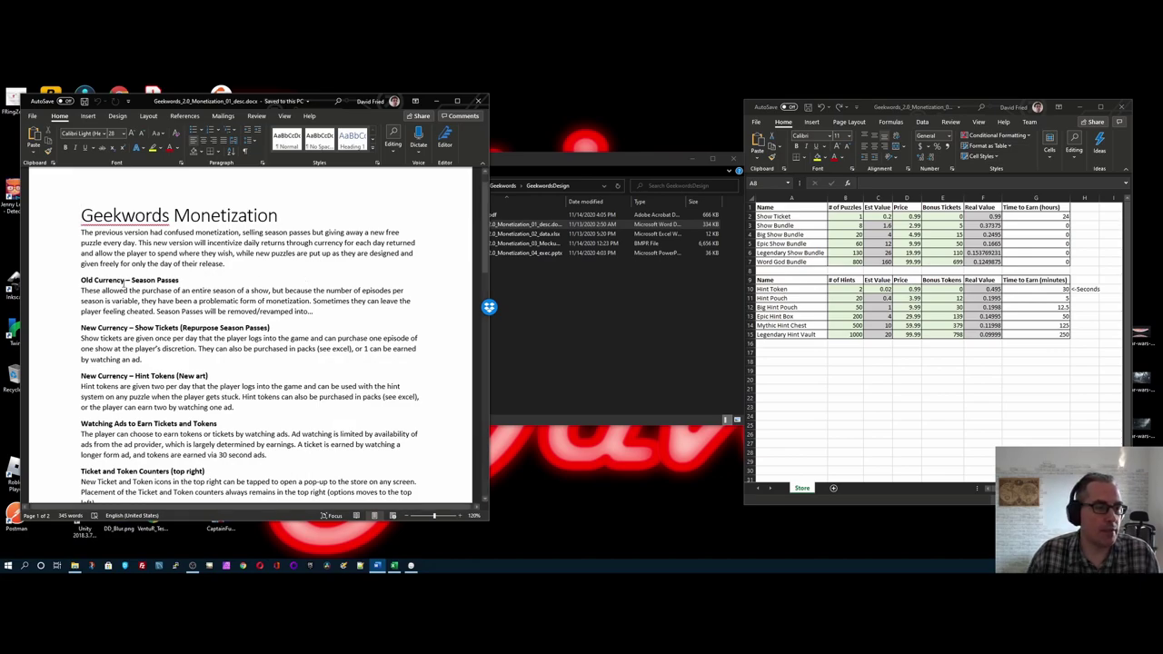
scroll(344, 293, down, 1)
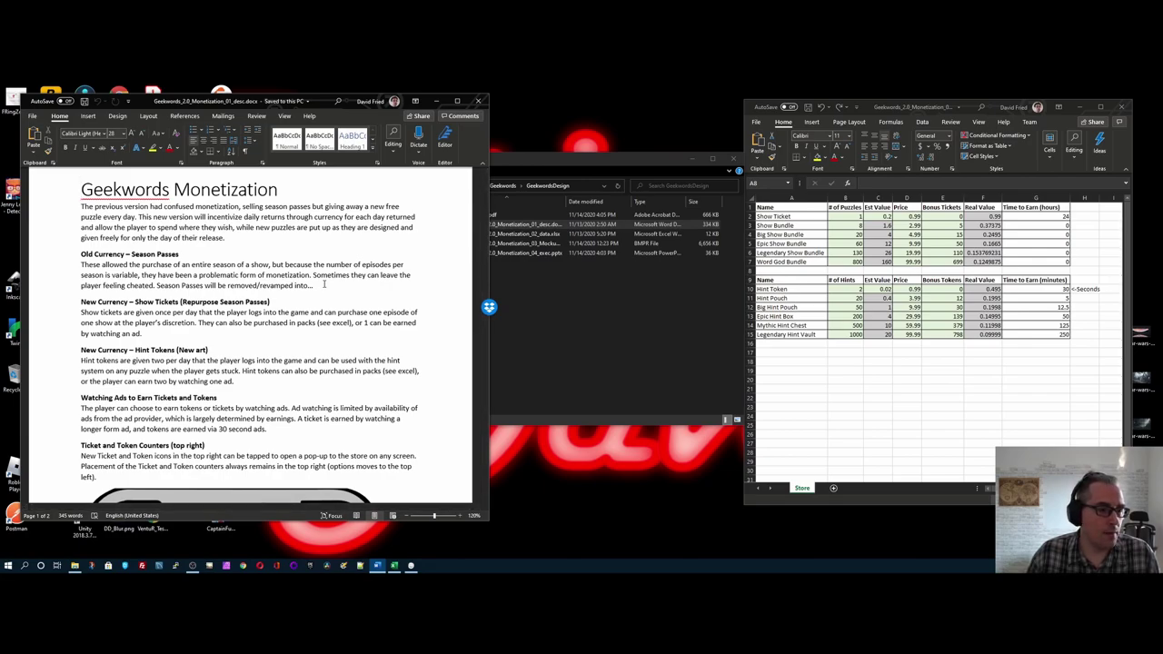
drag(80, 254, 312, 283)
click(312, 284)
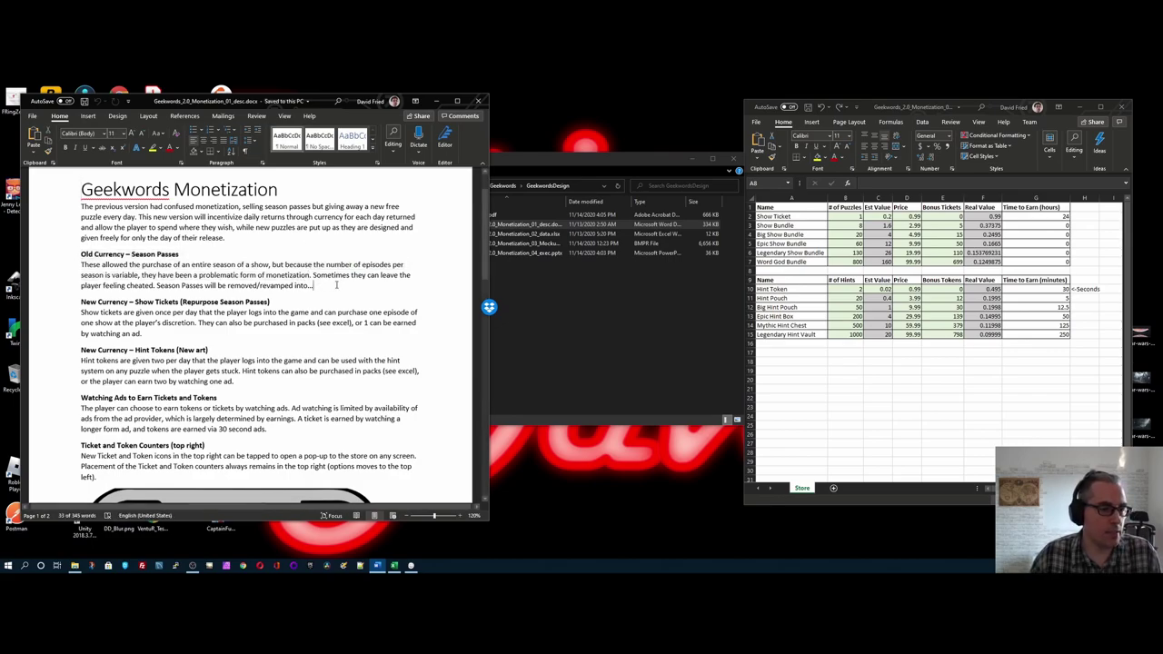
drag(143, 333, 80, 302)
click(173, 334)
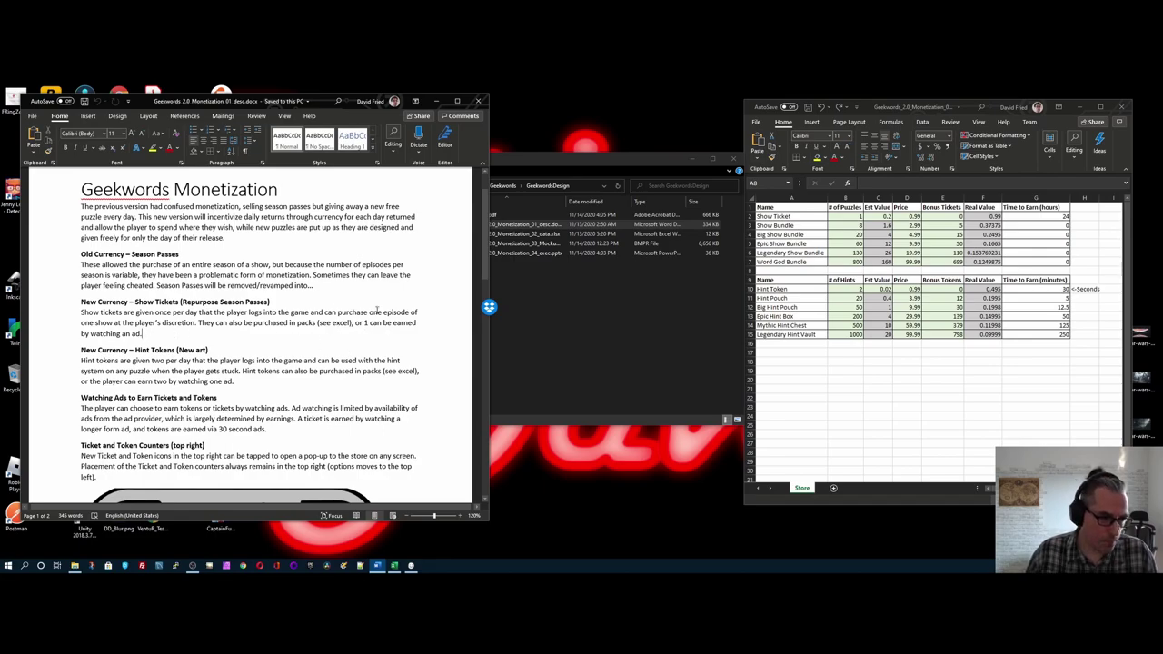
scroll(377, 310, down, 2)
scroll(274, 280, down, 1)
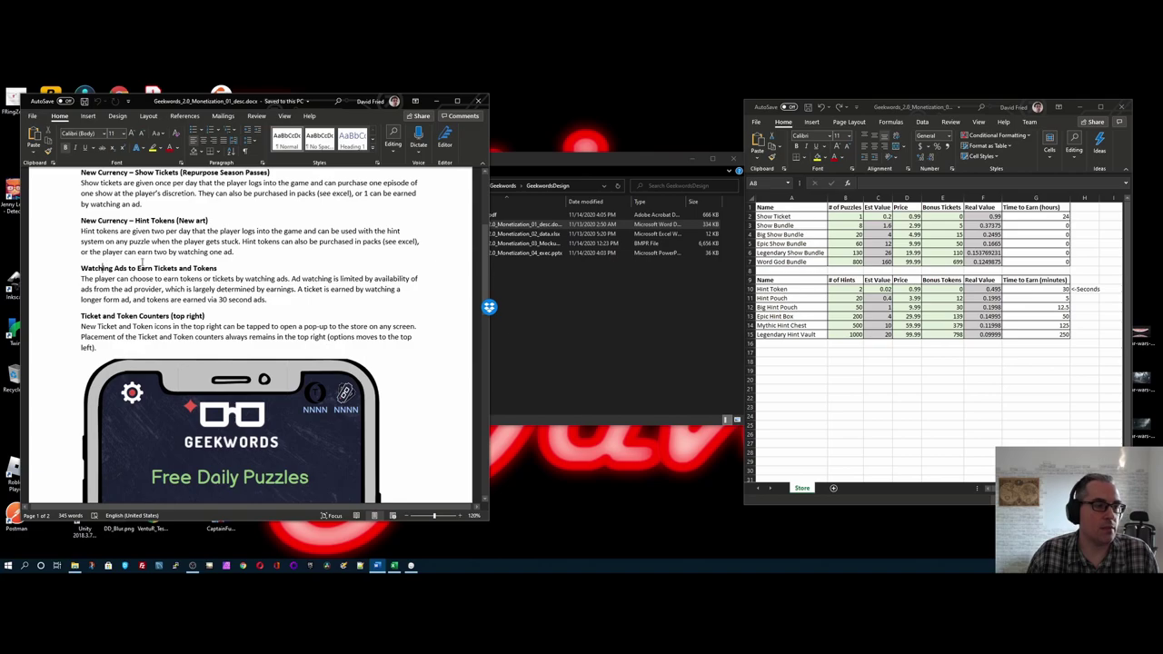
scroll(212, 268, down, 1)
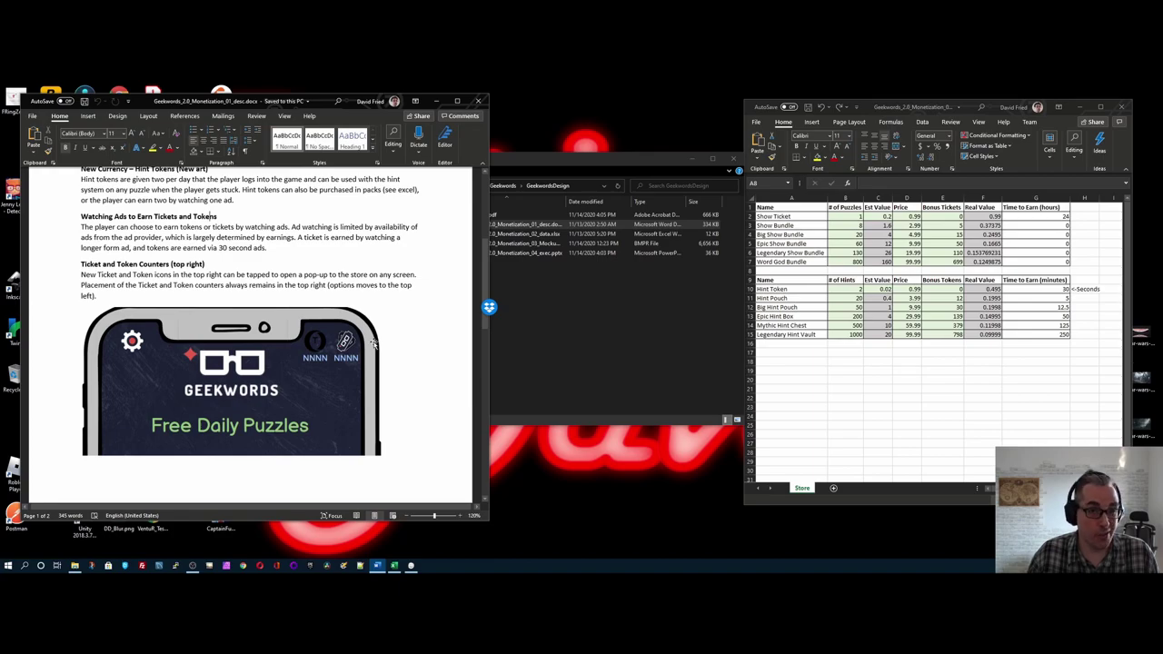
scroll(377, 336, down, 6)
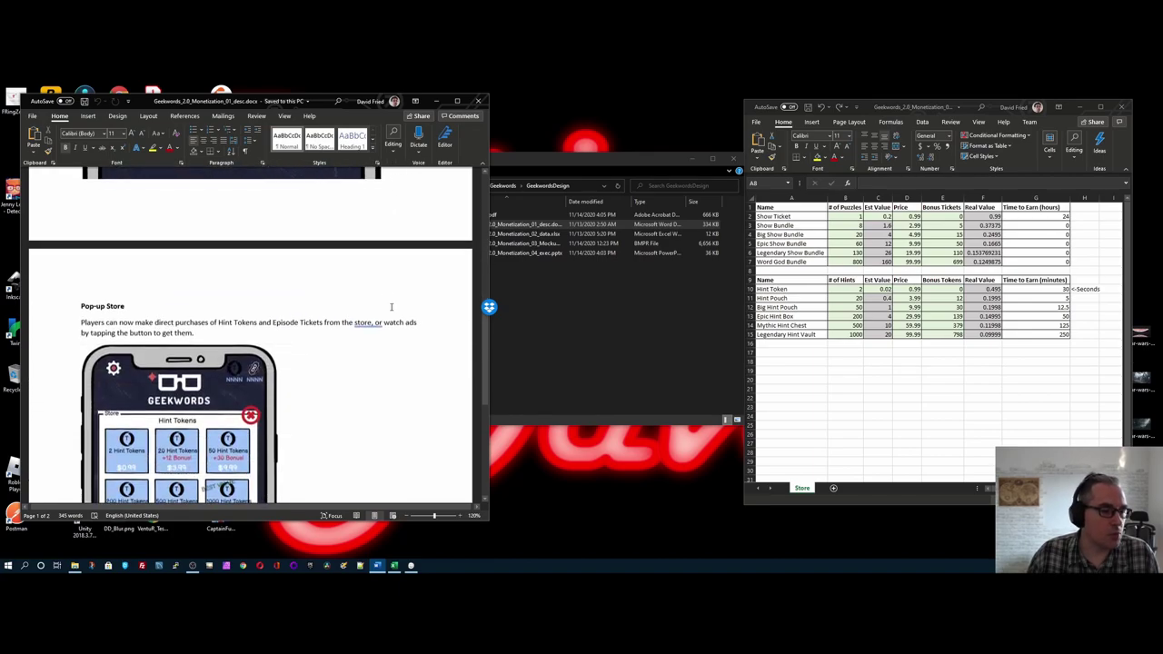
scroll(387, 313, down, 3)
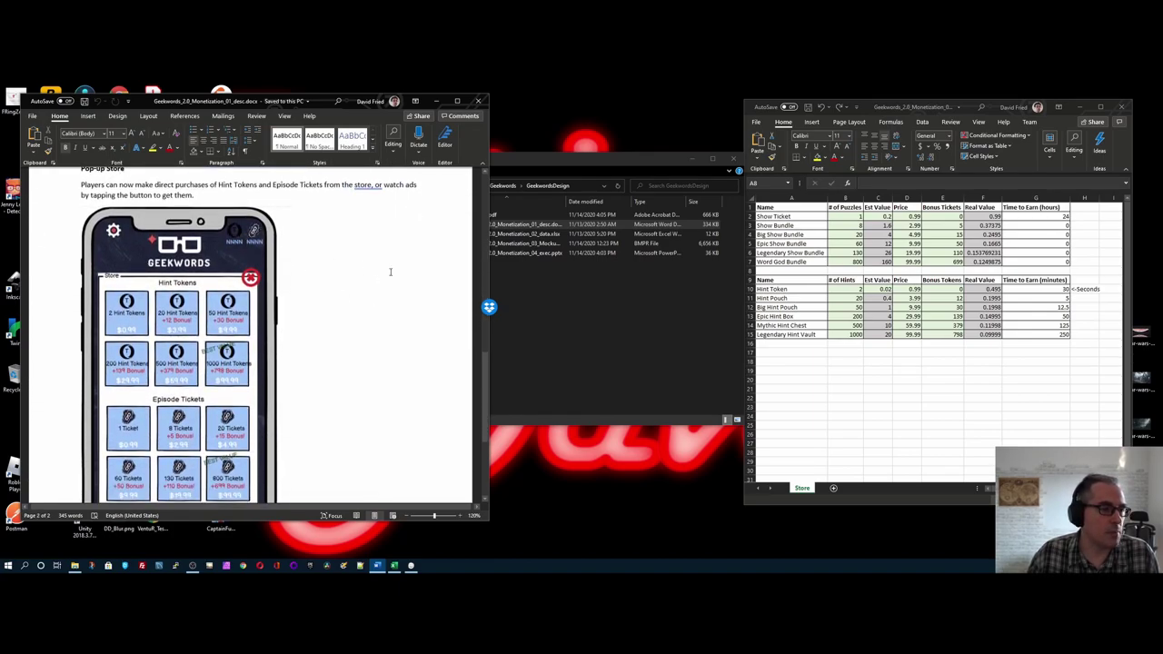
scroll(389, 267, up, 1)
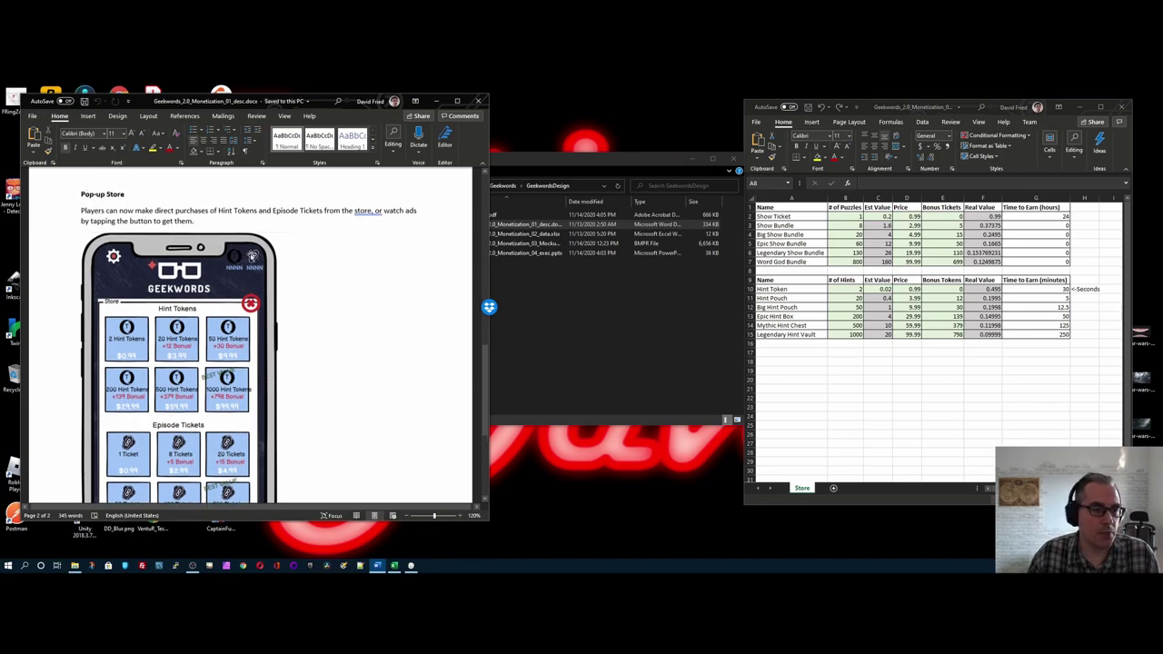
scroll(364, 332, down, 1)
scroll(365, 331, down, 2)
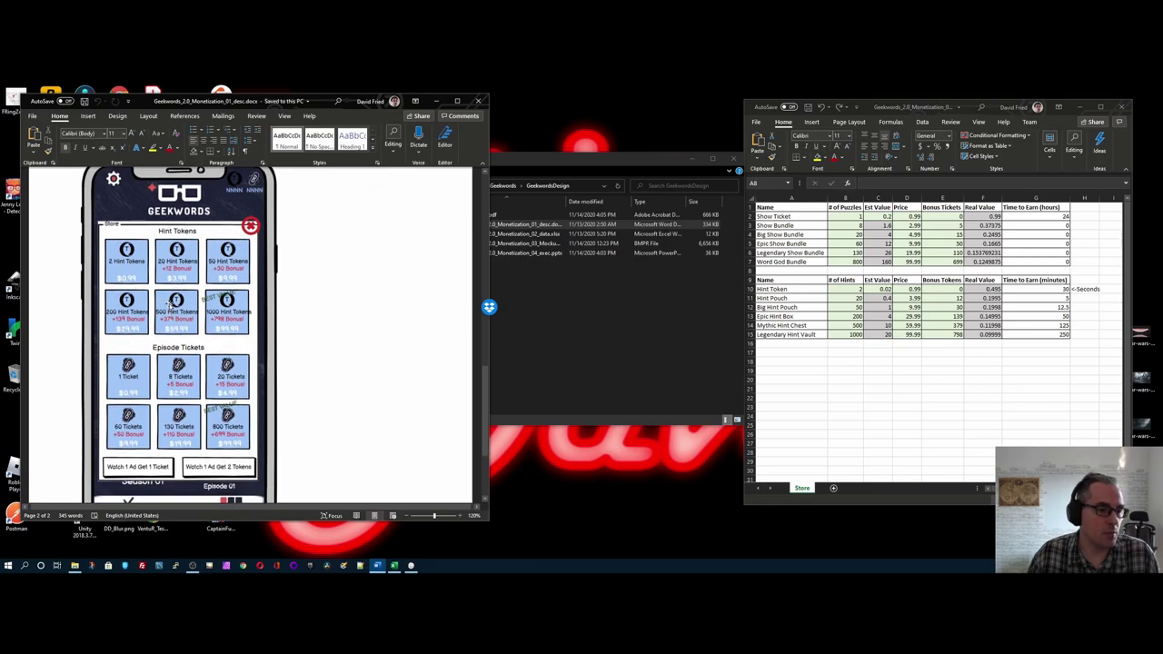
scroll(354, 347, down, 2)
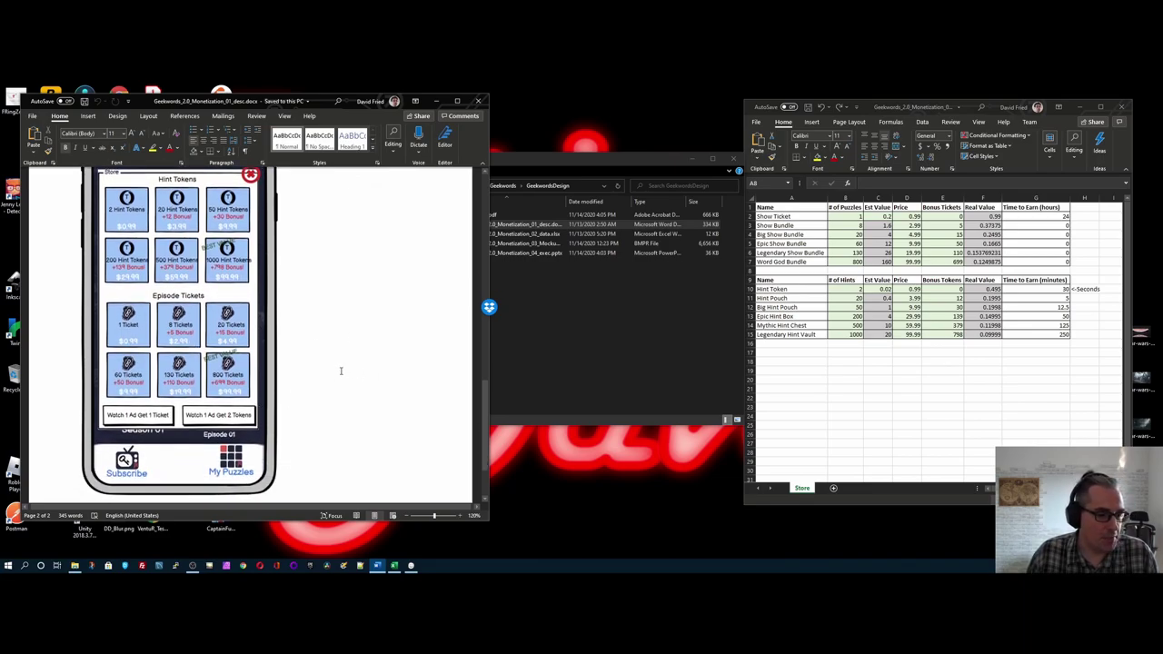
scroll(323, 334, up, 1)
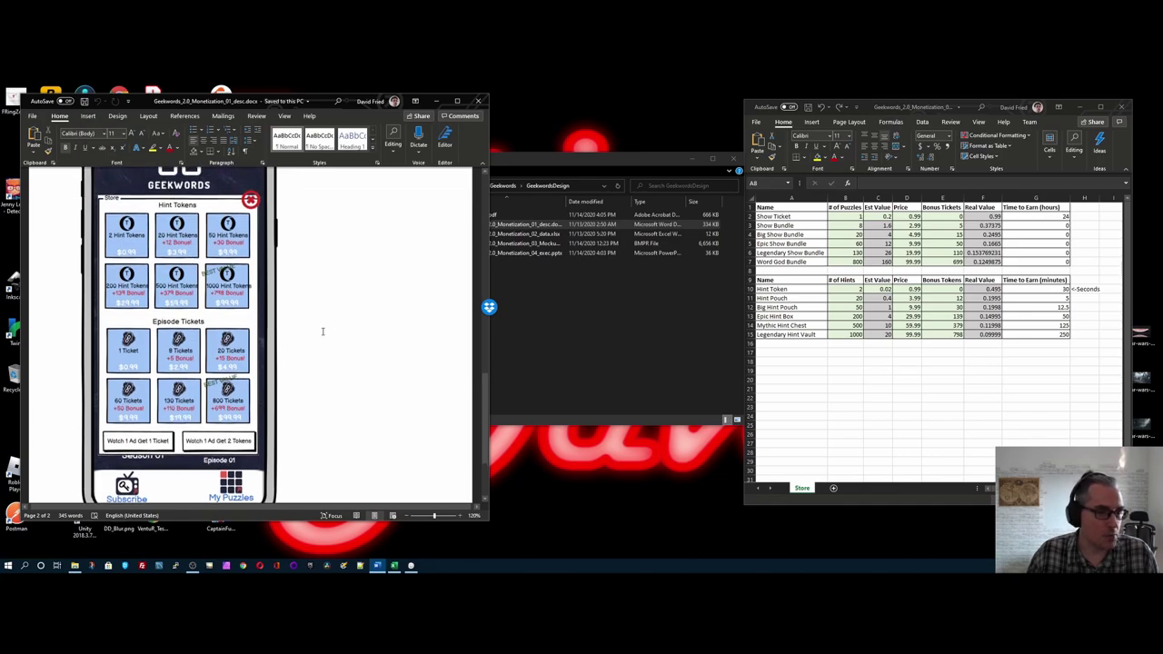
scroll(368, 319, down, 2)
scroll(373, 317, up, 2)
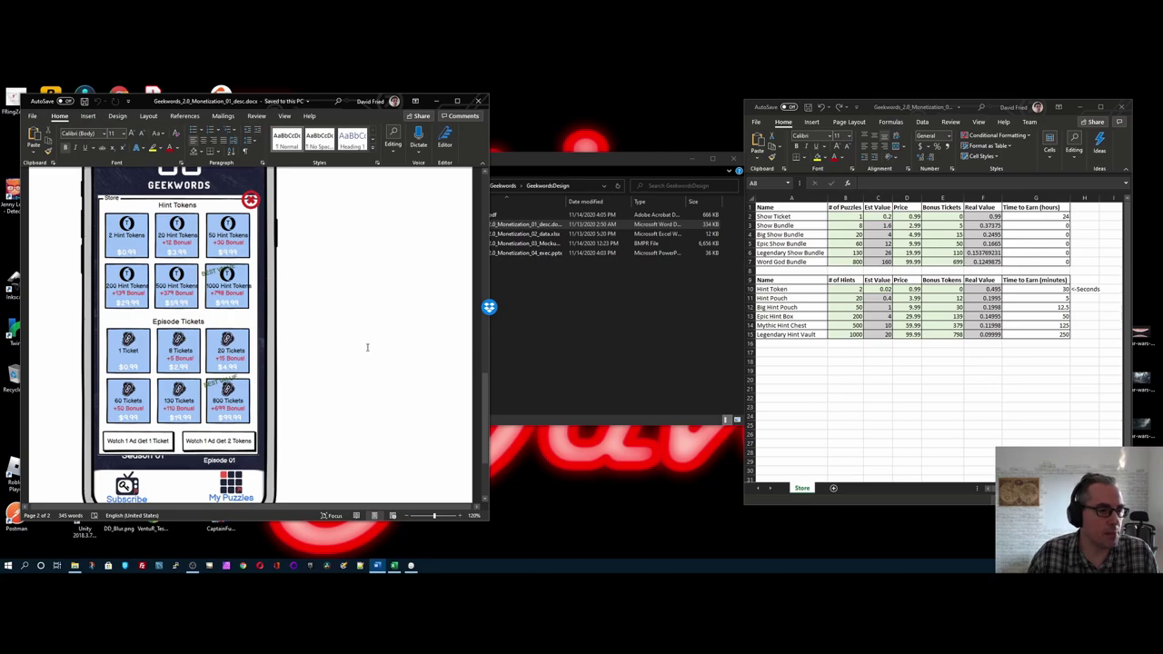
scroll(348, 374, down, 1)
scroll(348, 373, up, 2)
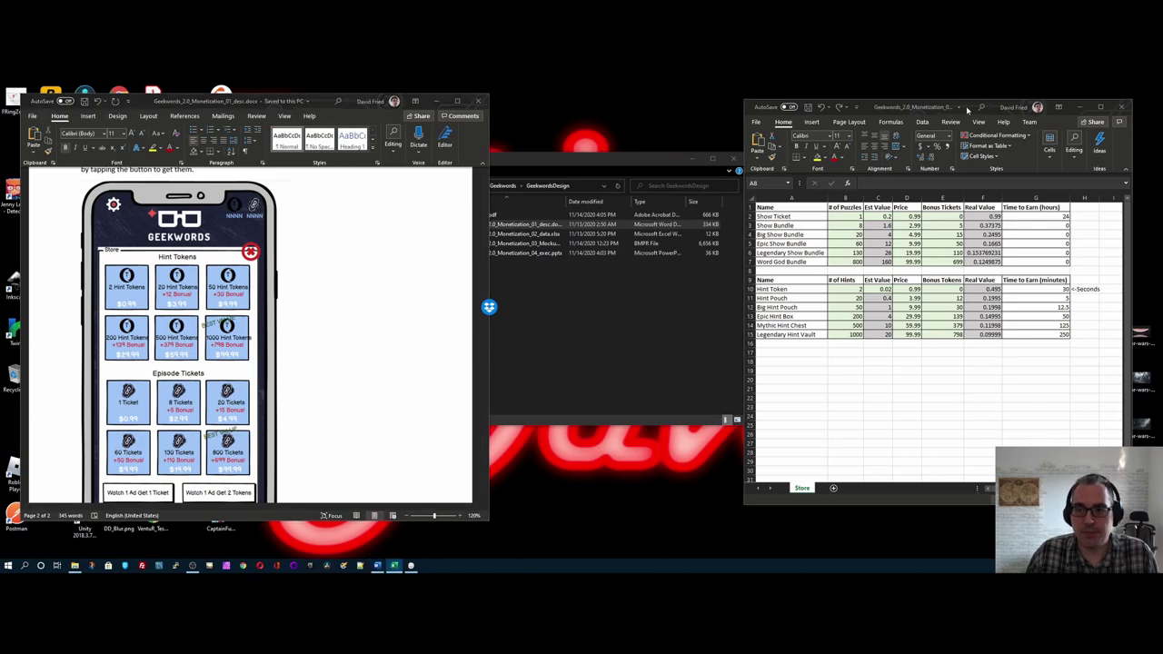
drag(966, 110, 625, 111)
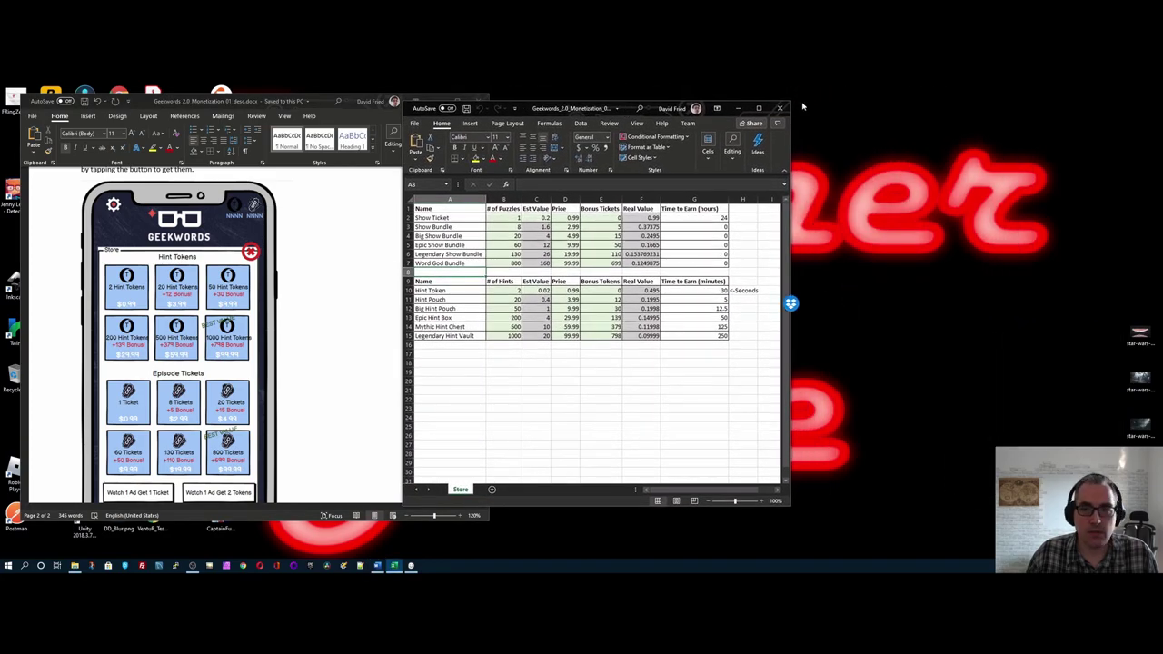
scroll(611, 263, up, 3)
scroll(611, 262, up, 1)
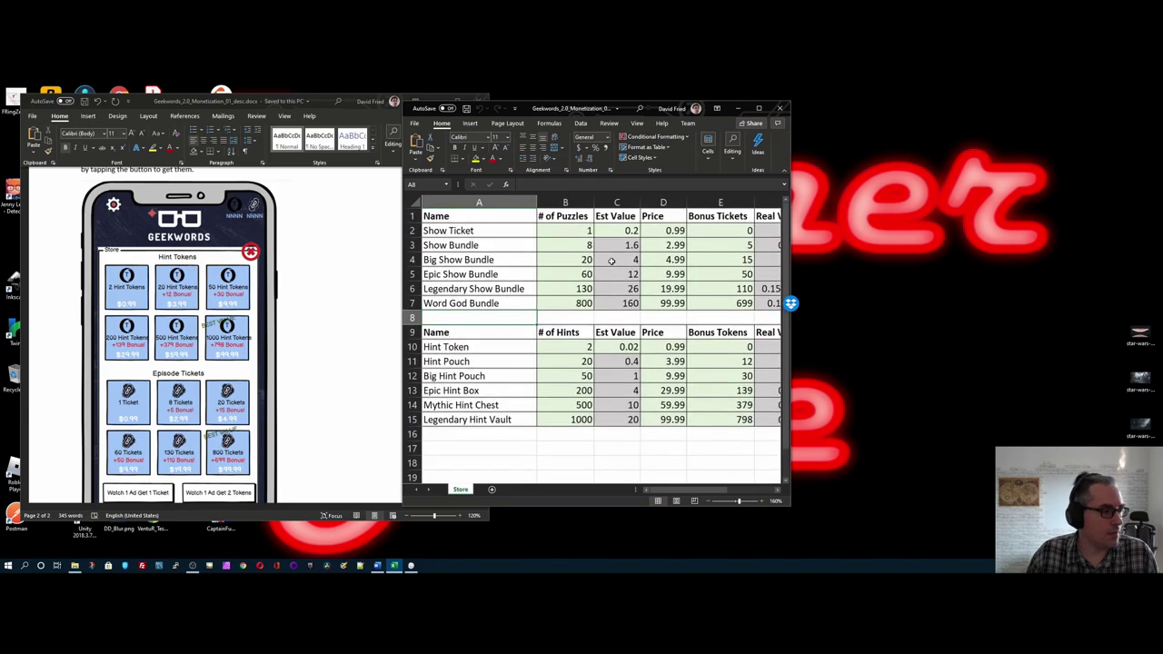
click(760, 109)
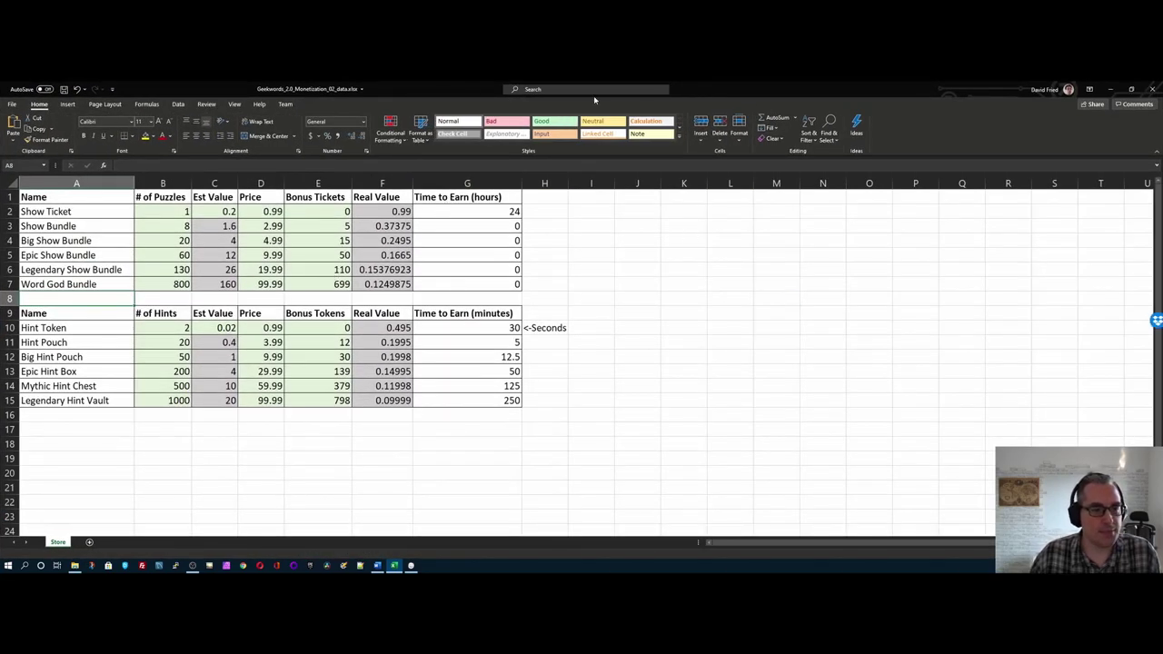
scroll(491, 316, up, 3)
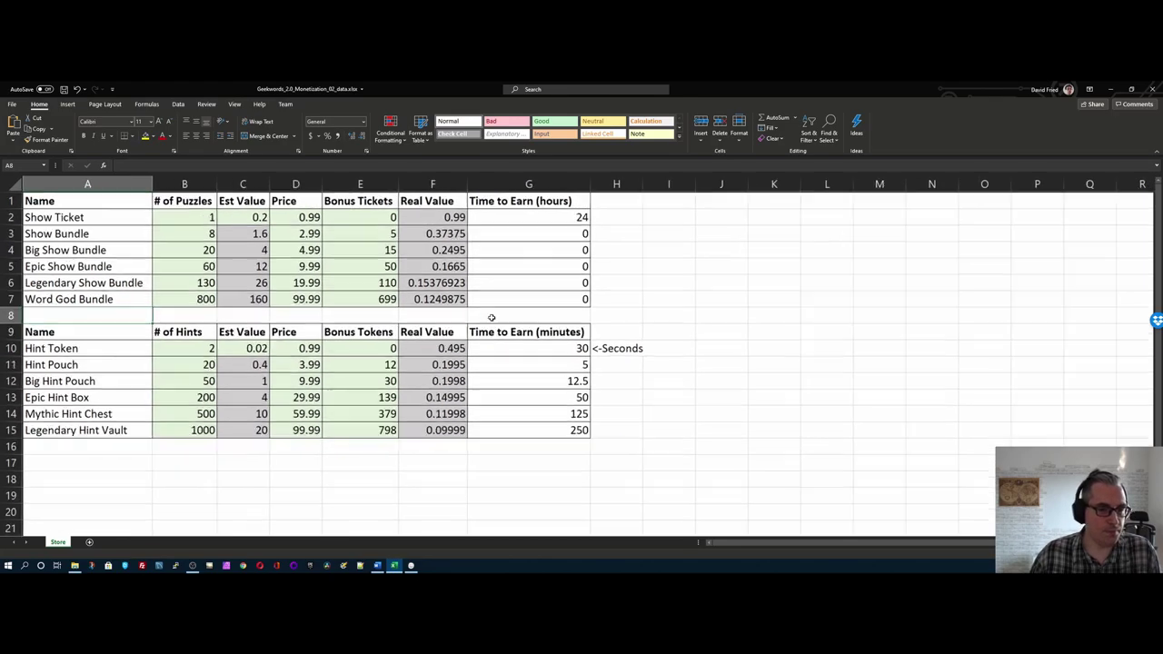
scroll(492, 315, up, 1)
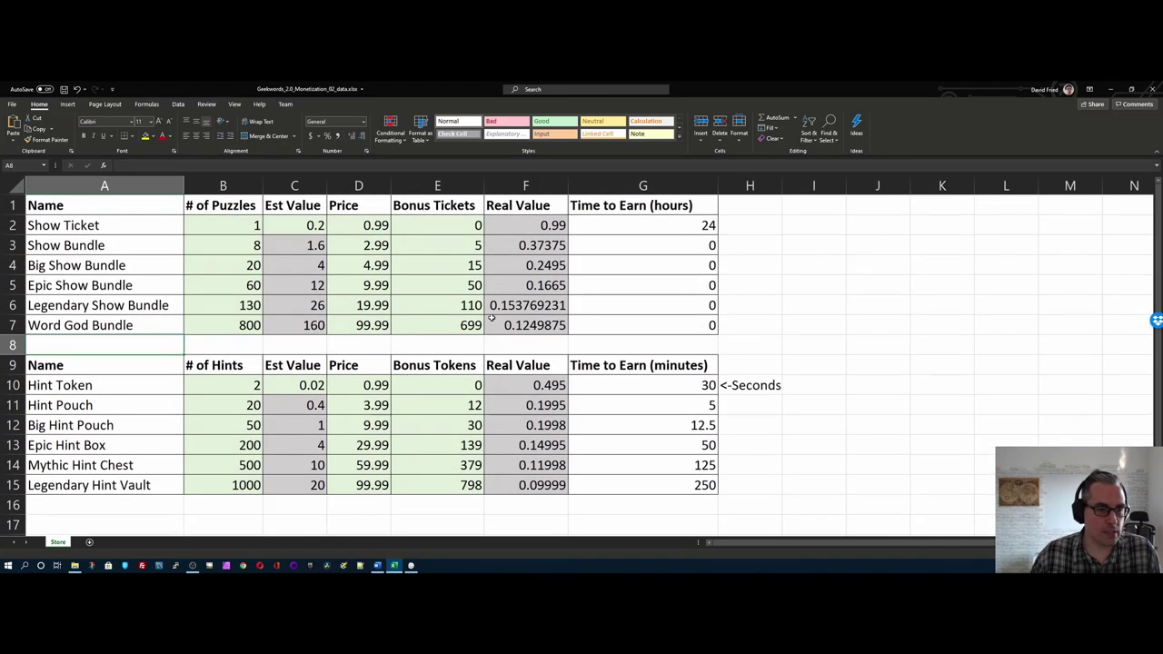
click(62, 205)
click(120, 228)
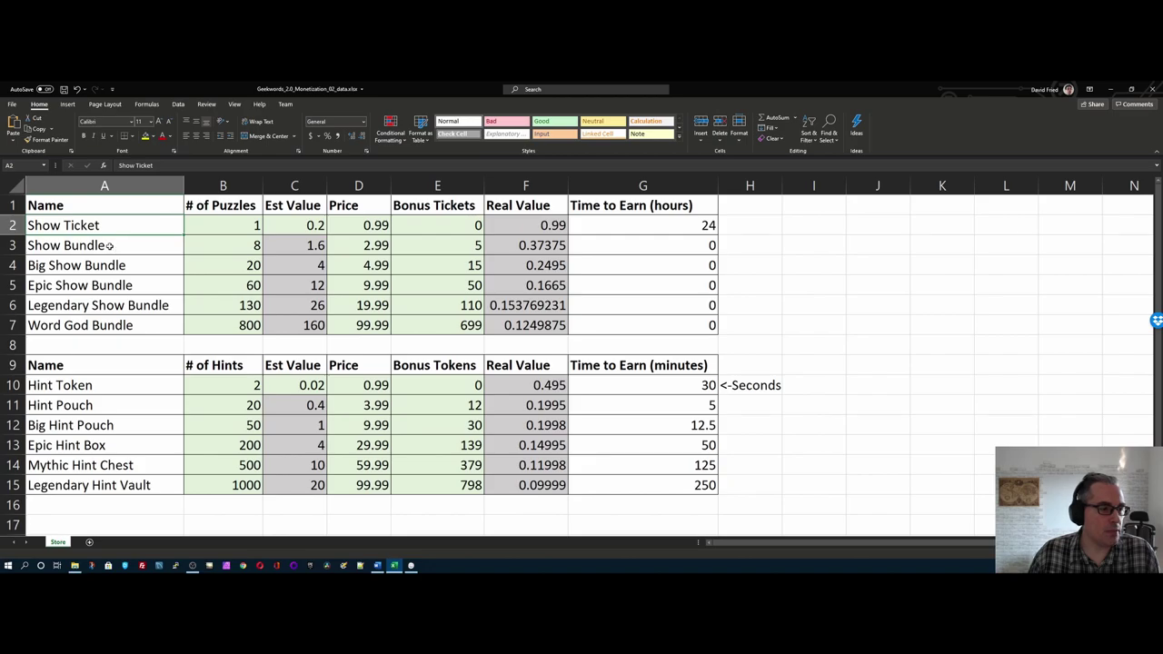
click(114, 250)
click(120, 268)
click(114, 283)
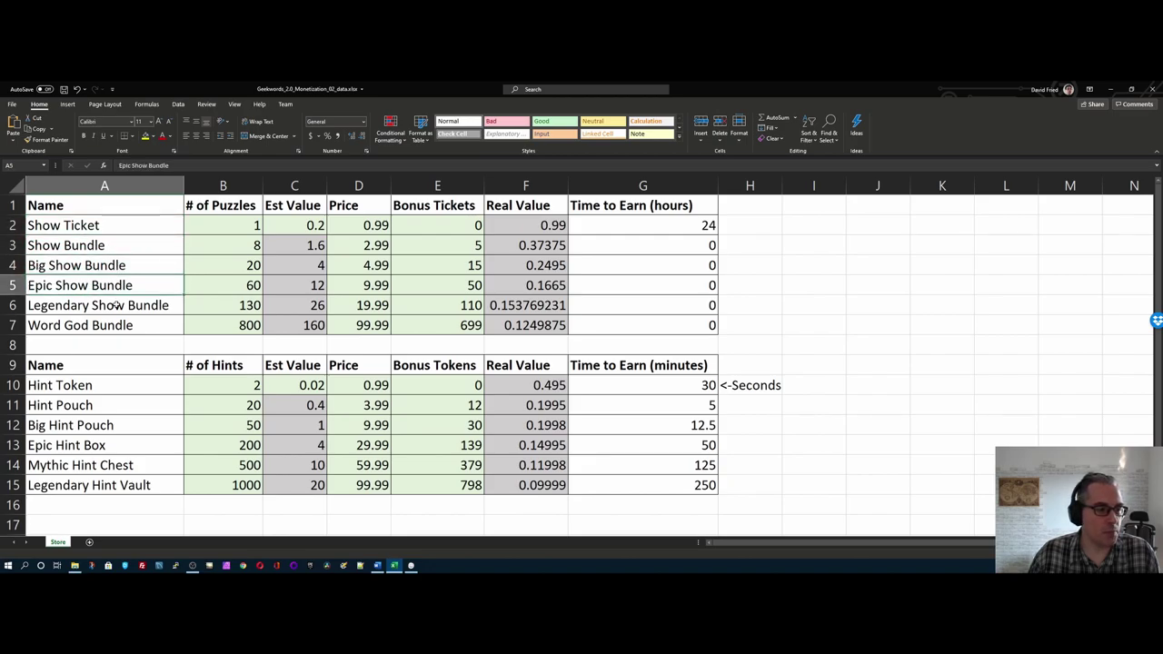
click(114, 305)
click(109, 329)
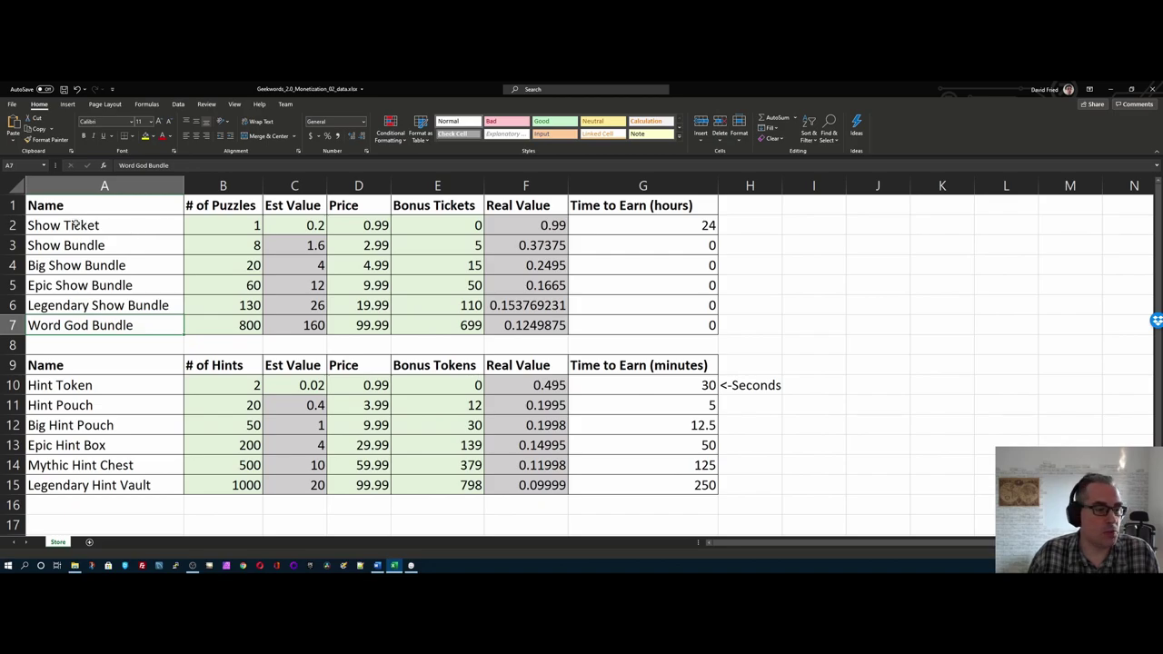
click(107, 225)
click(81, 248)
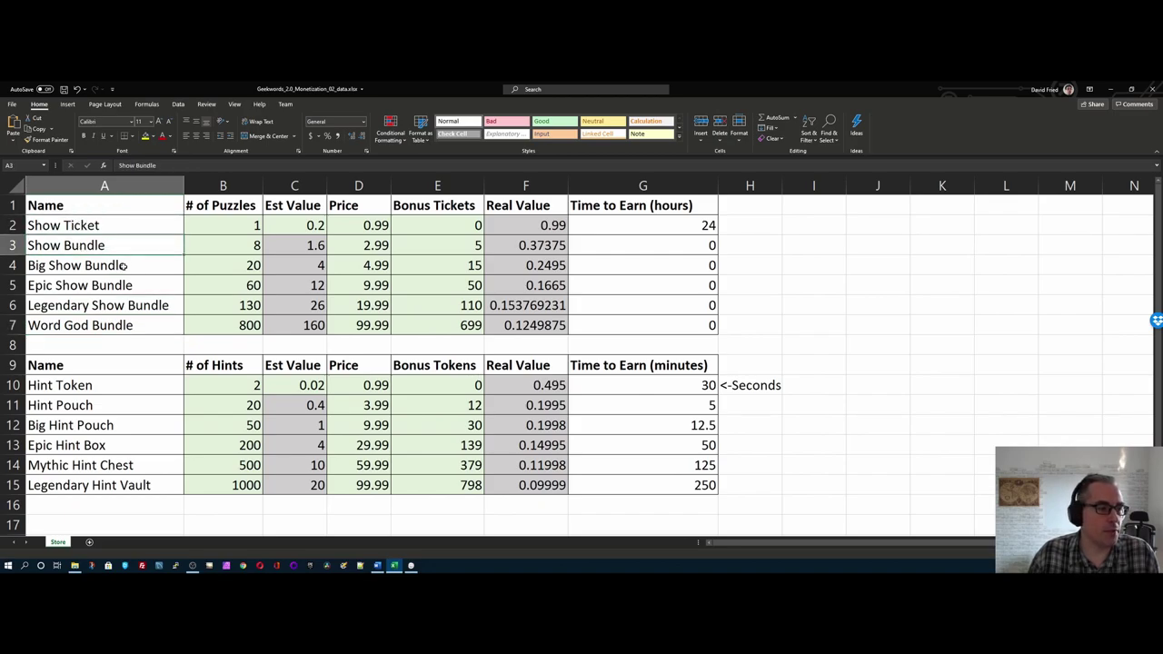
click(123, 266)
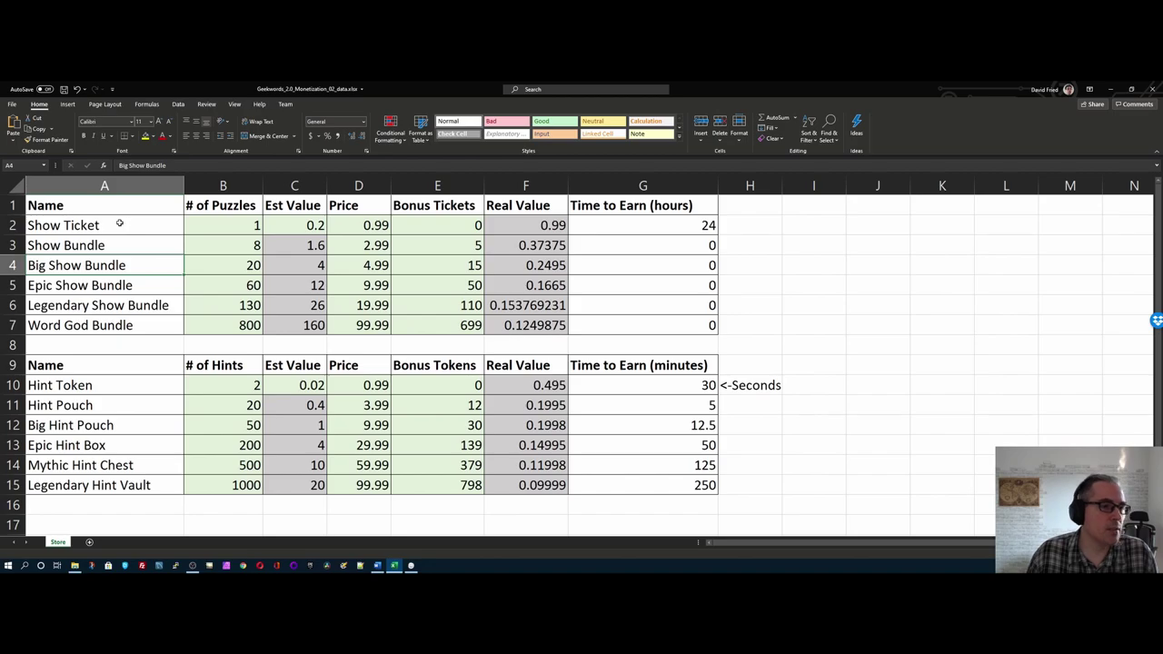
click(119, 223)
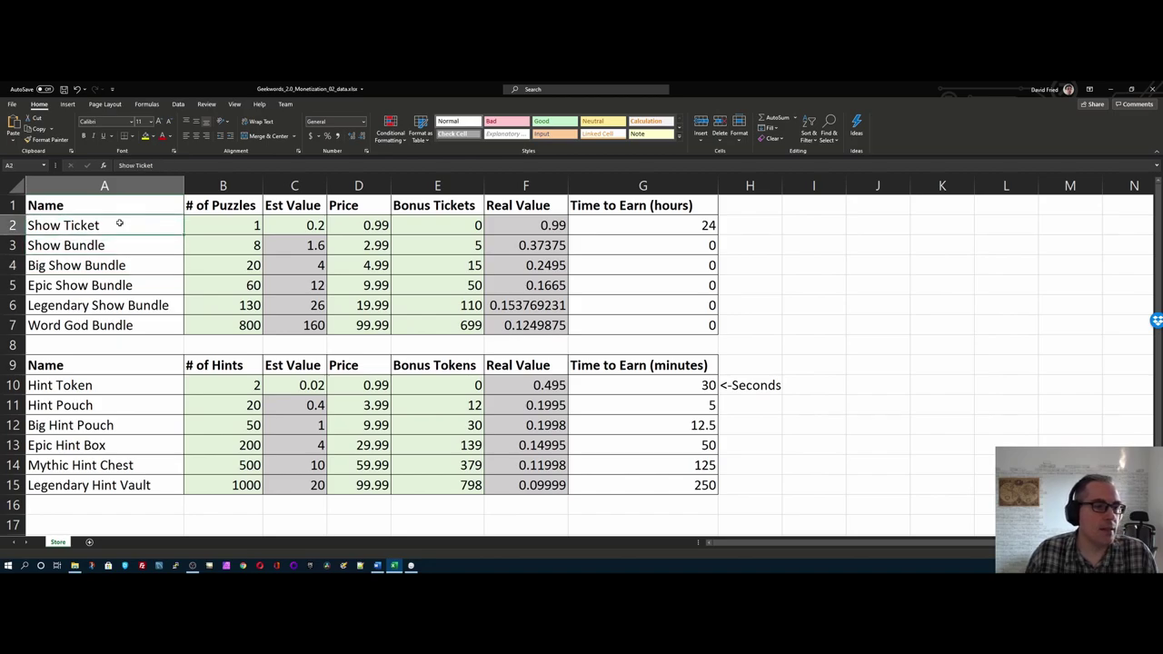
click(249, 223)
click(350, 225)
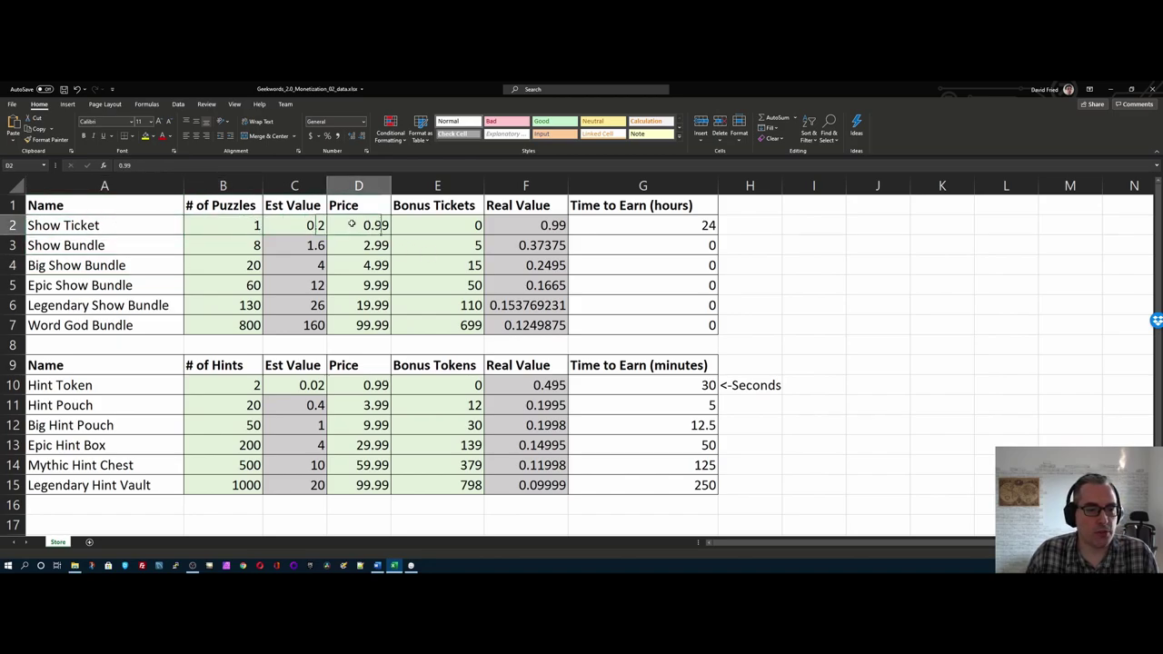
click(521, 226)
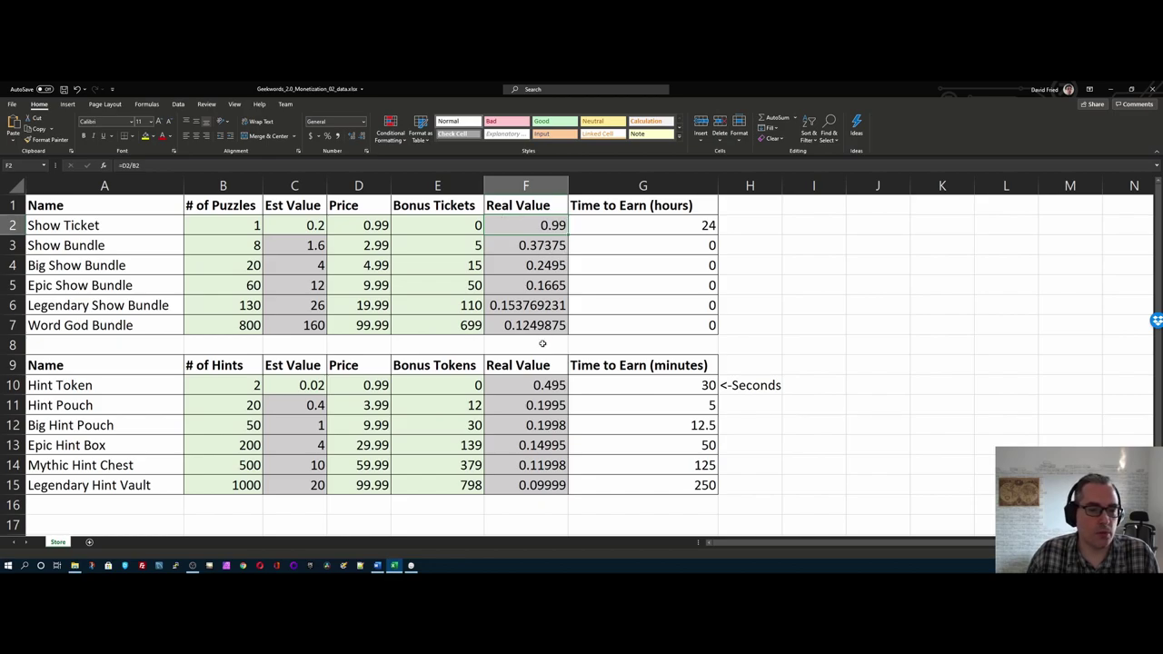
click(116, 246)
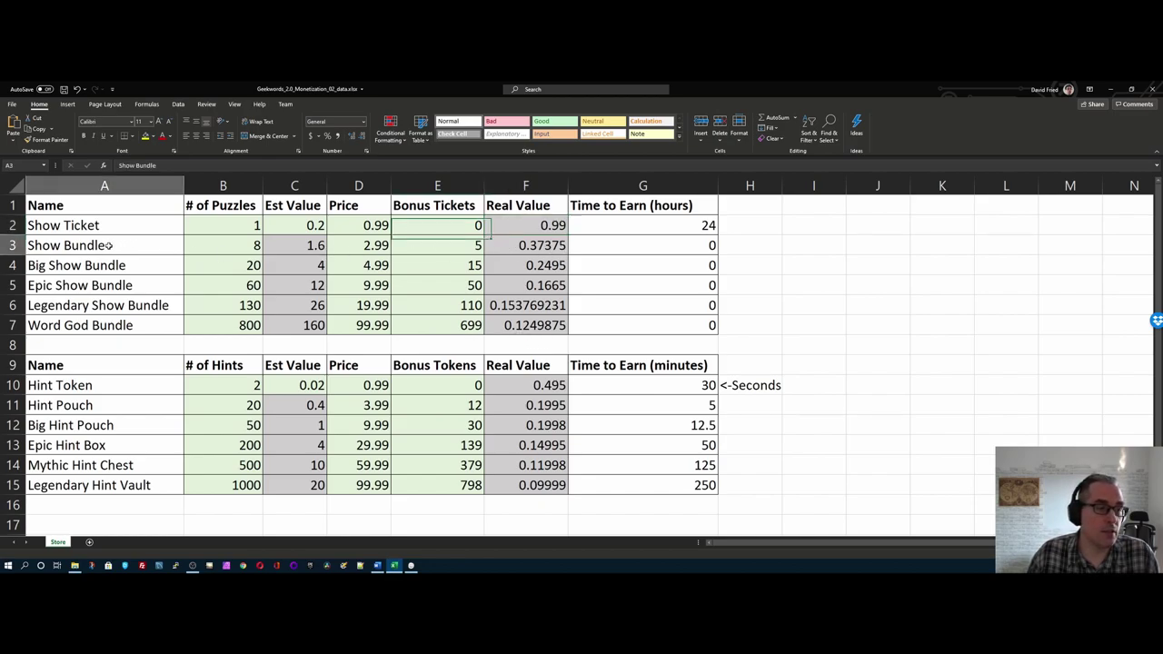
click(249, 246)
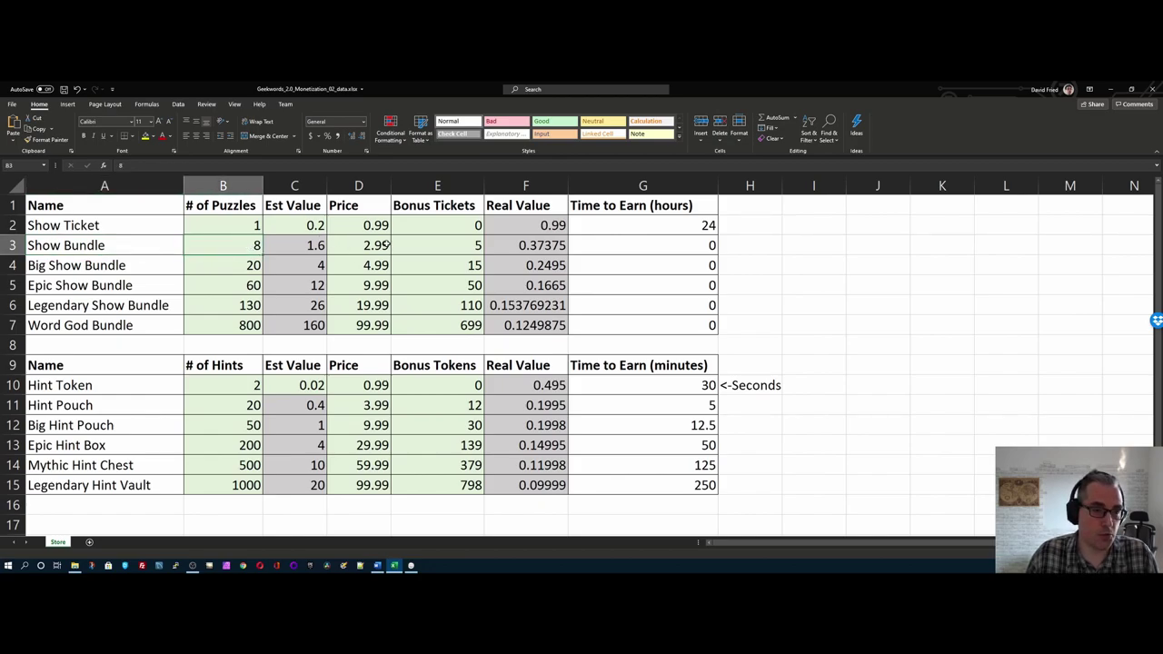
click(371, 246)
click(452, 248)
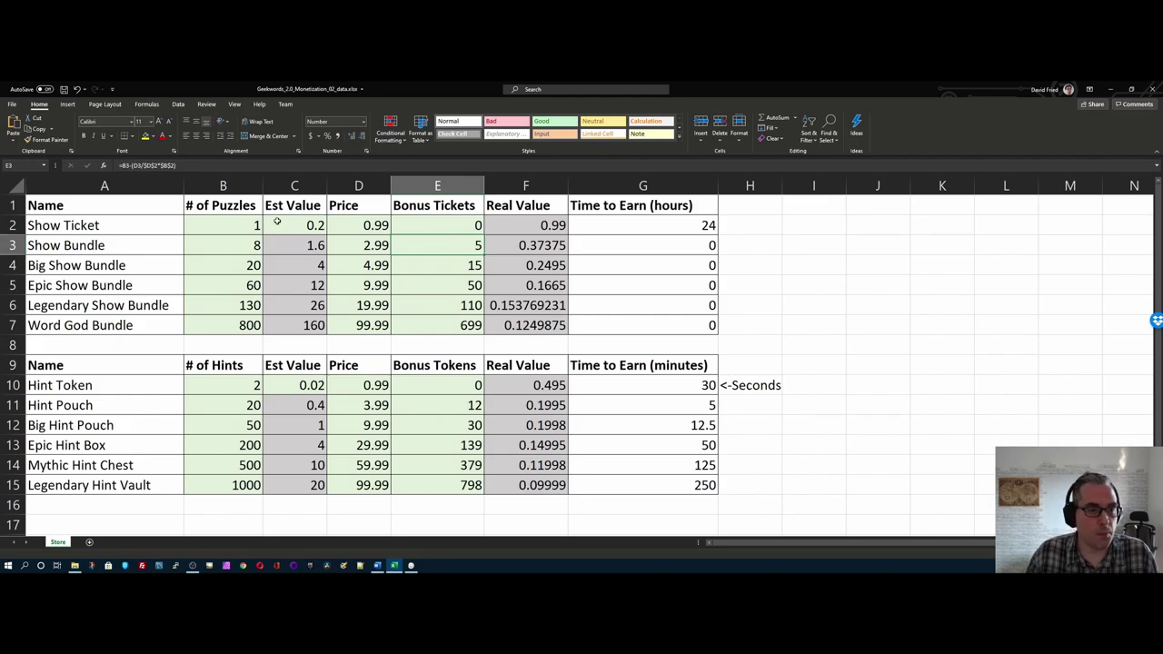
click(235, 226)
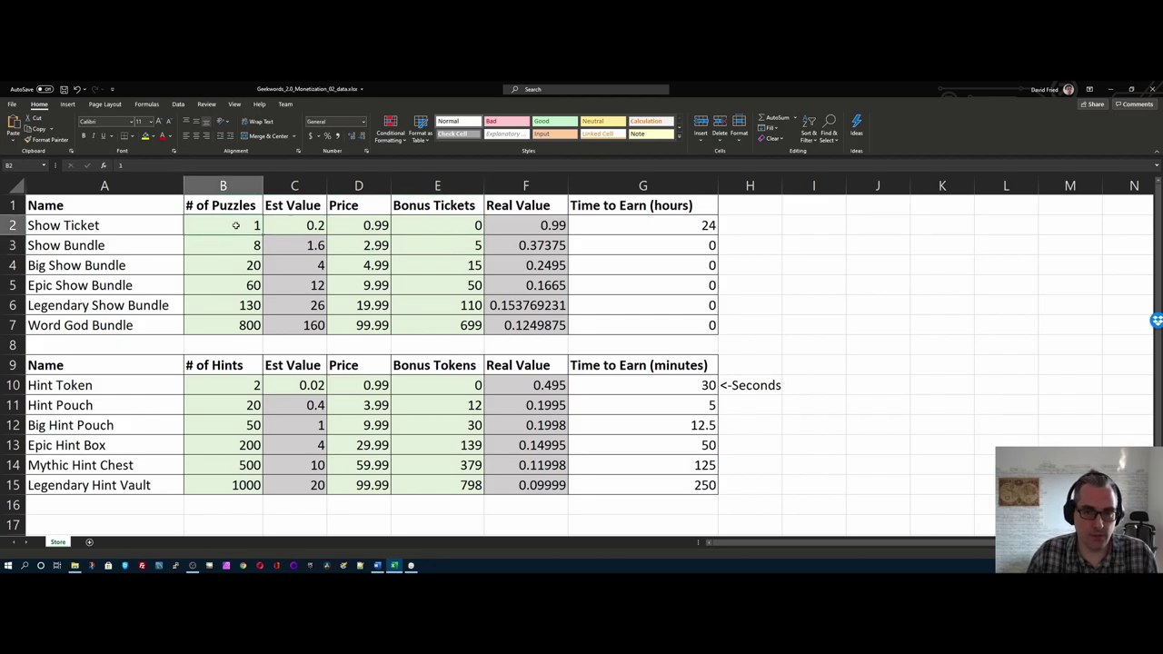
click(91, 266)
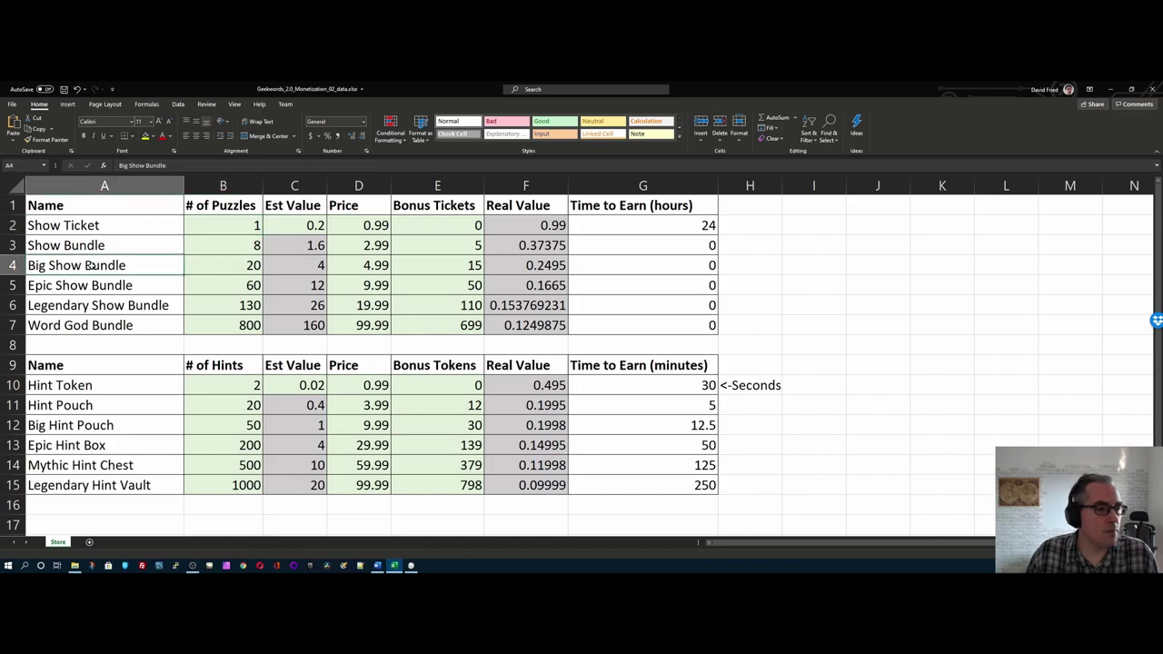
click(233, 260)
click(460, 259)
click(125, 286)
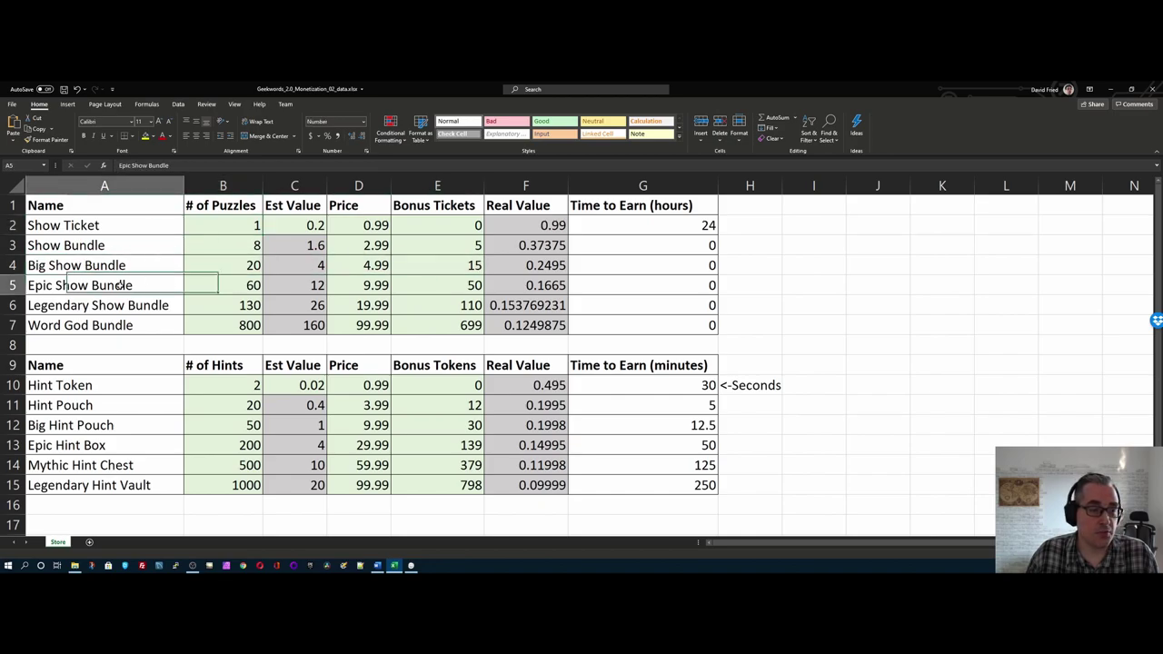
click(464, 287)
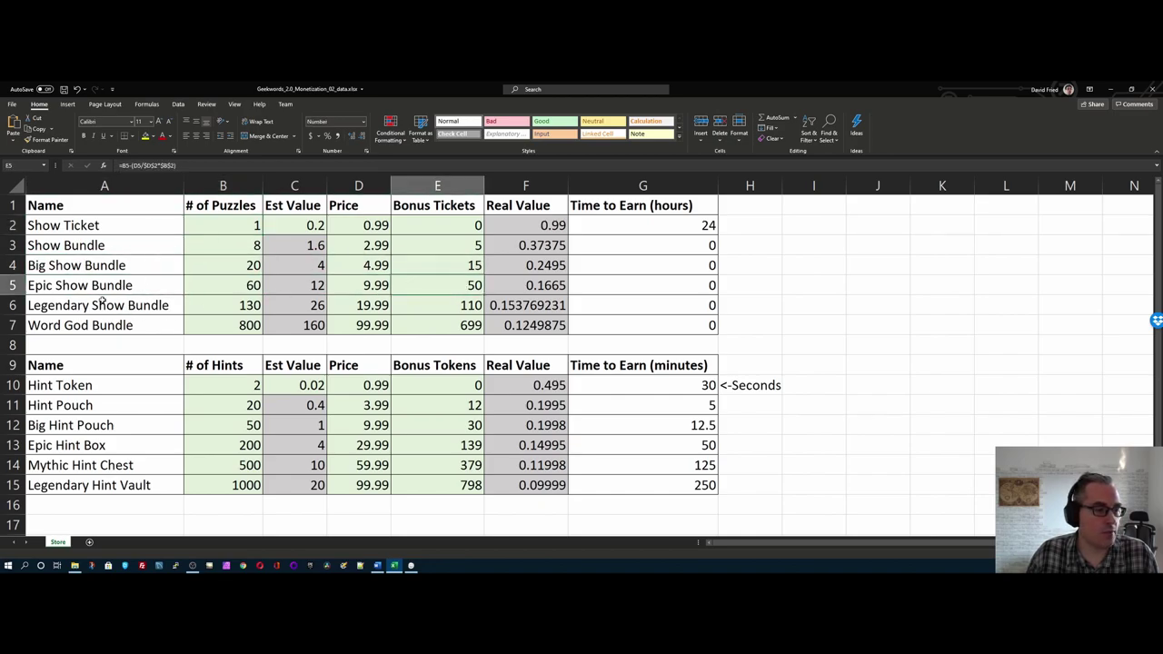
click(103, 300)
click(375, 303)
click(471, 304)
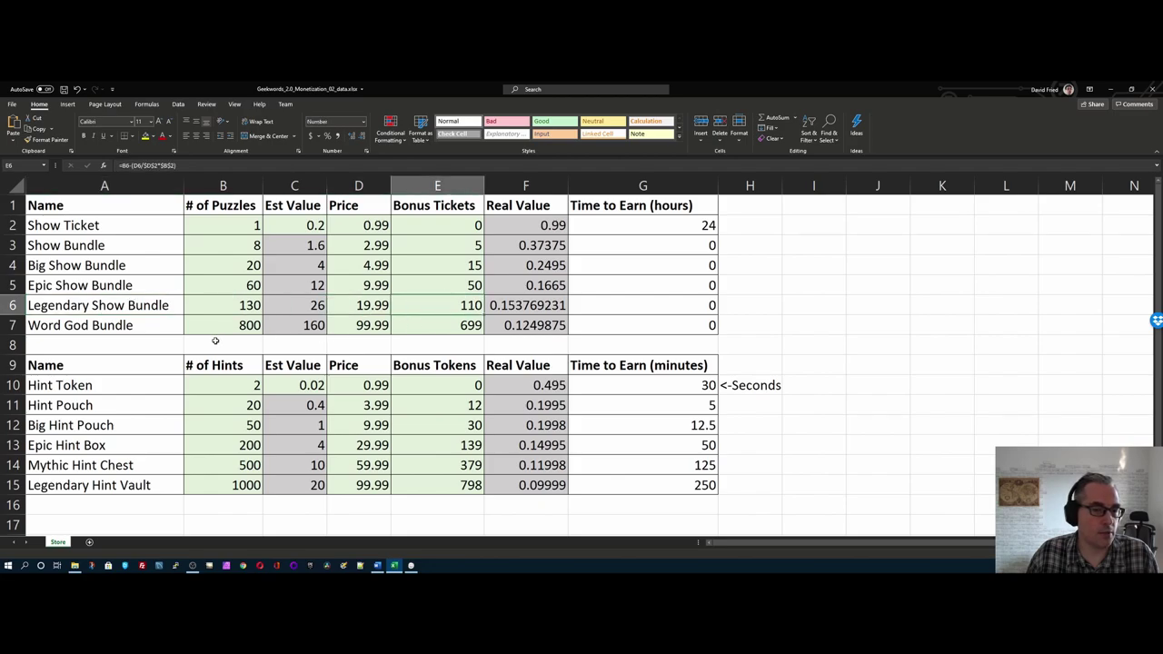
click(239, 304)
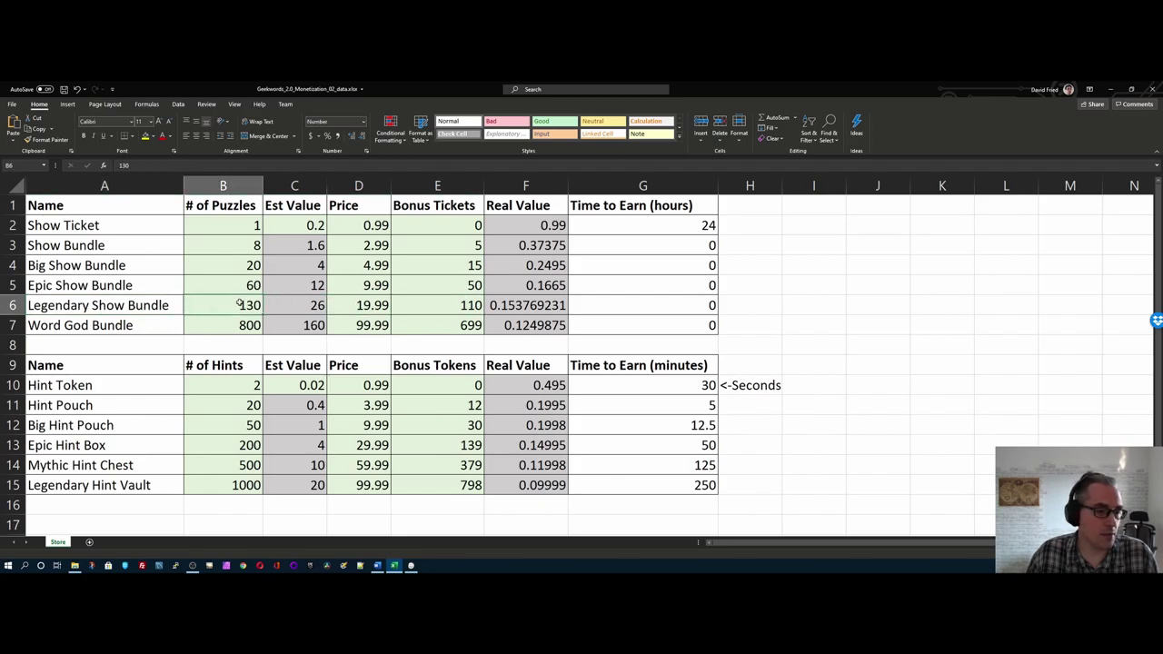
click(114, 327)
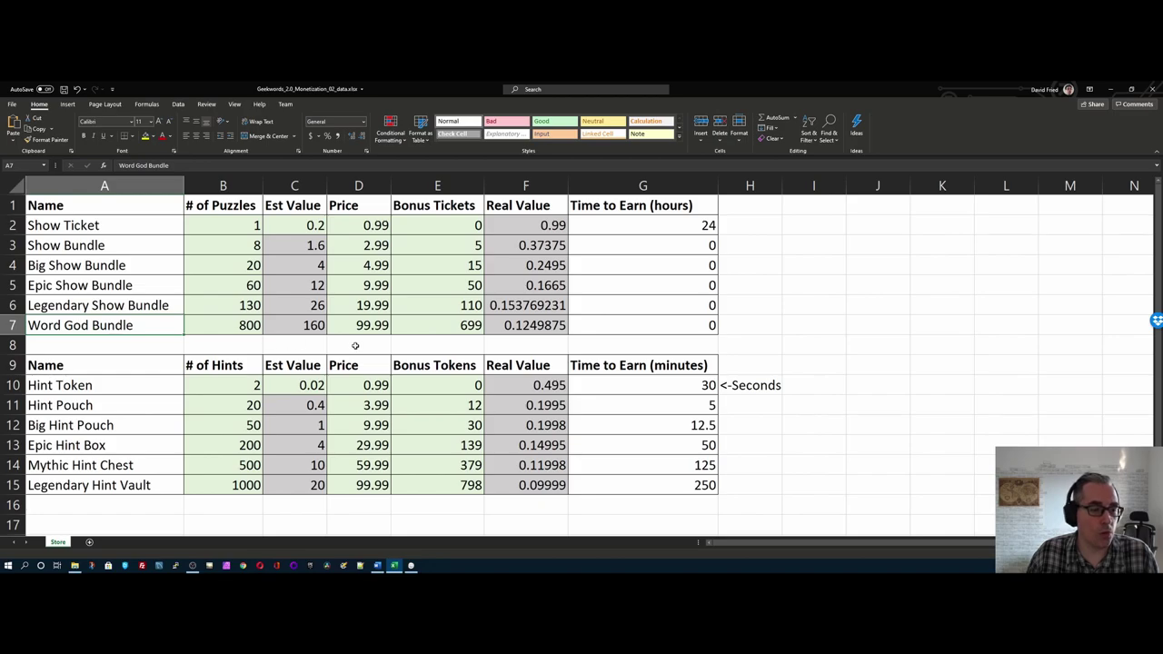
click(243, 328)
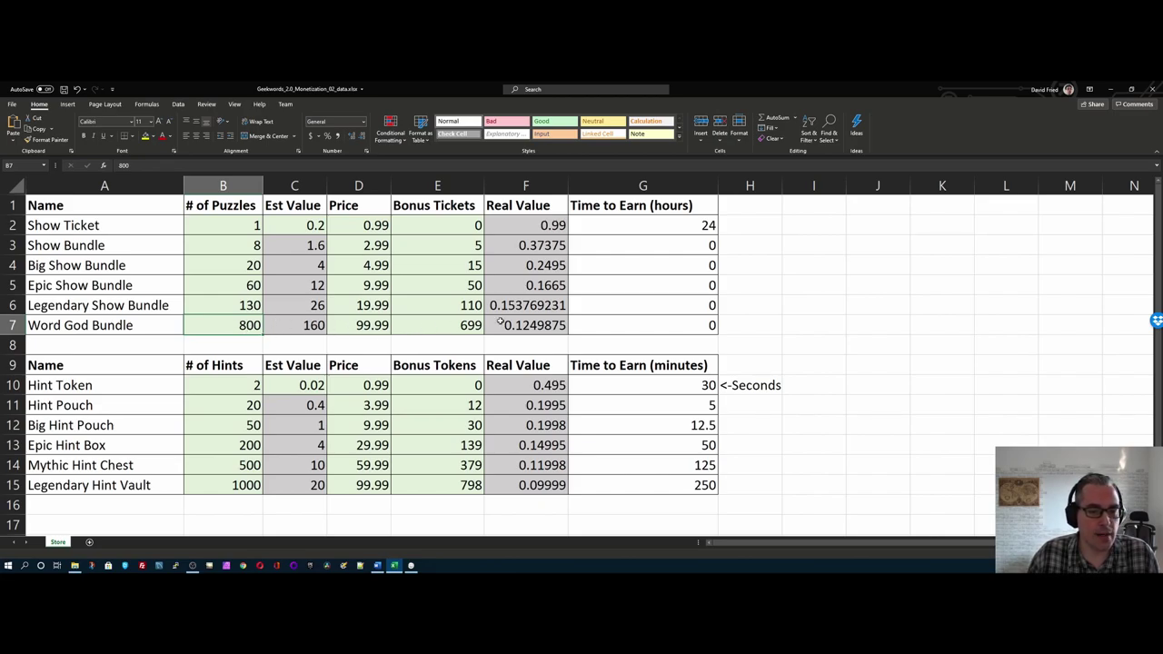
click(372, 325)
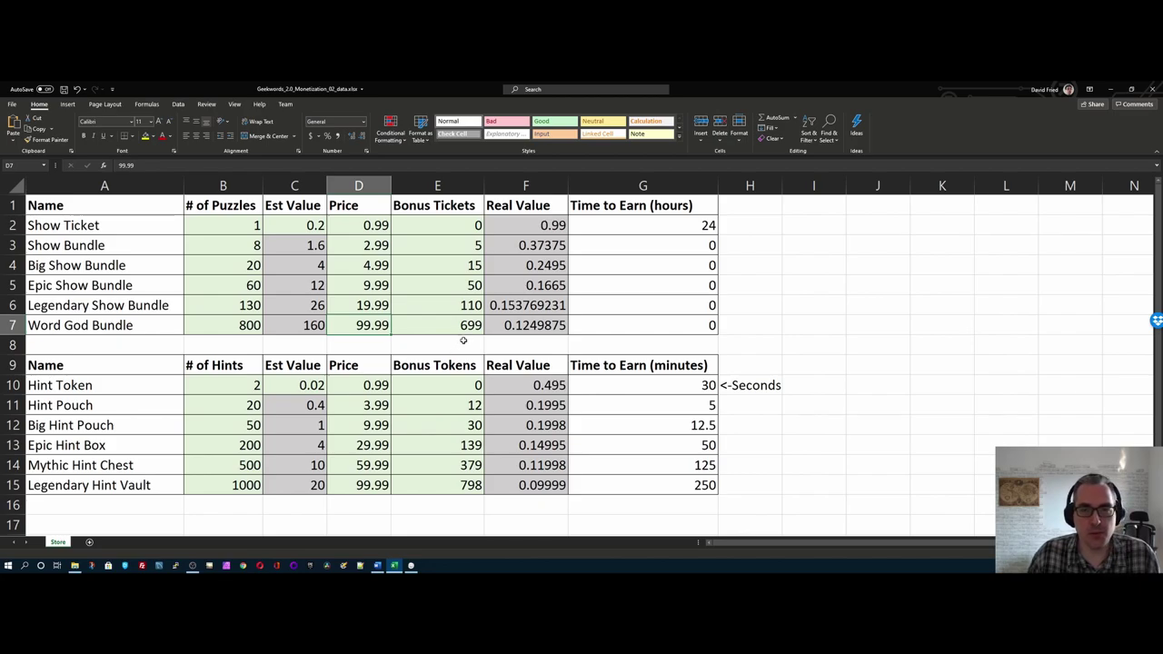
click(94, 389)
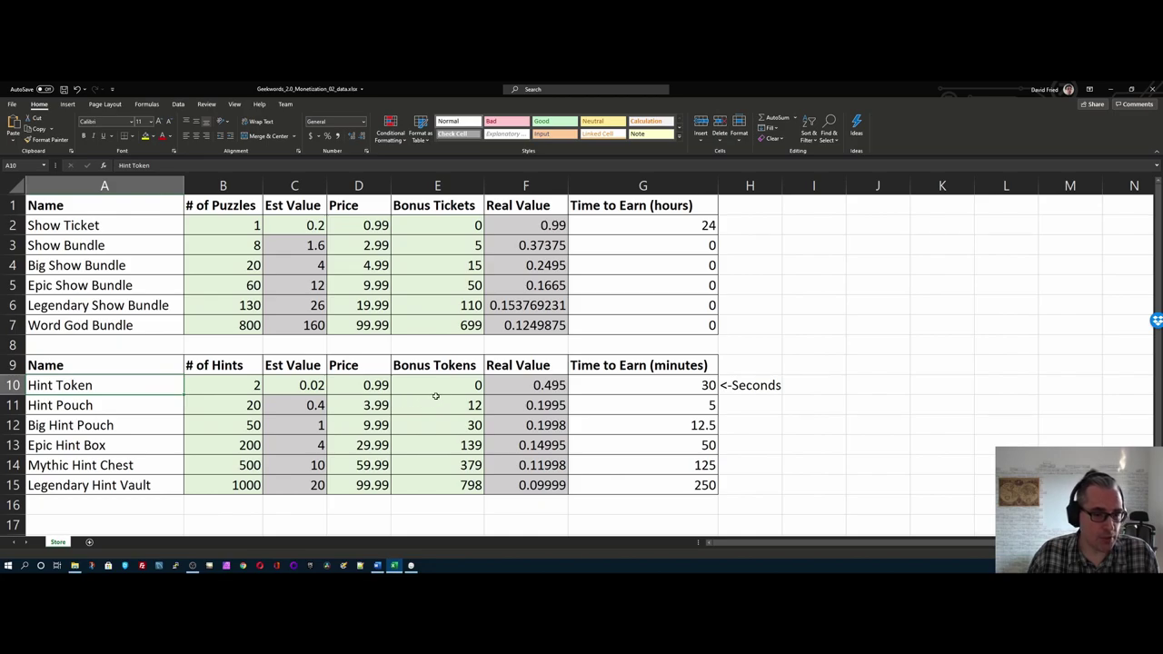
click(223, 387)
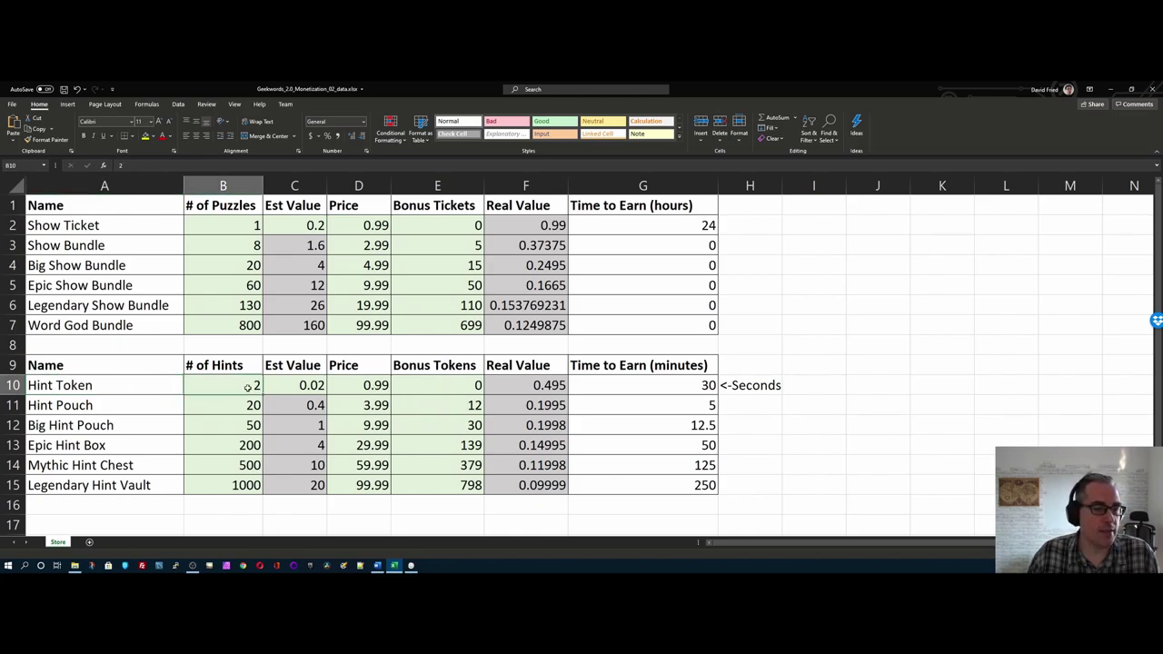
click(369, 385)
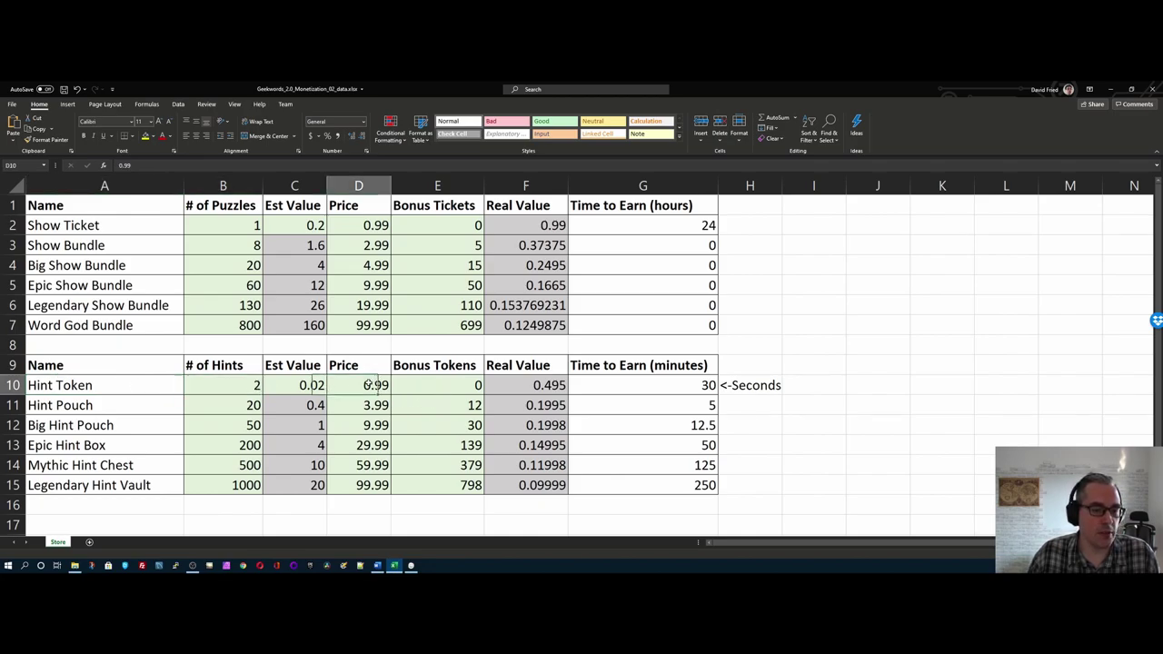
click(239, 390)
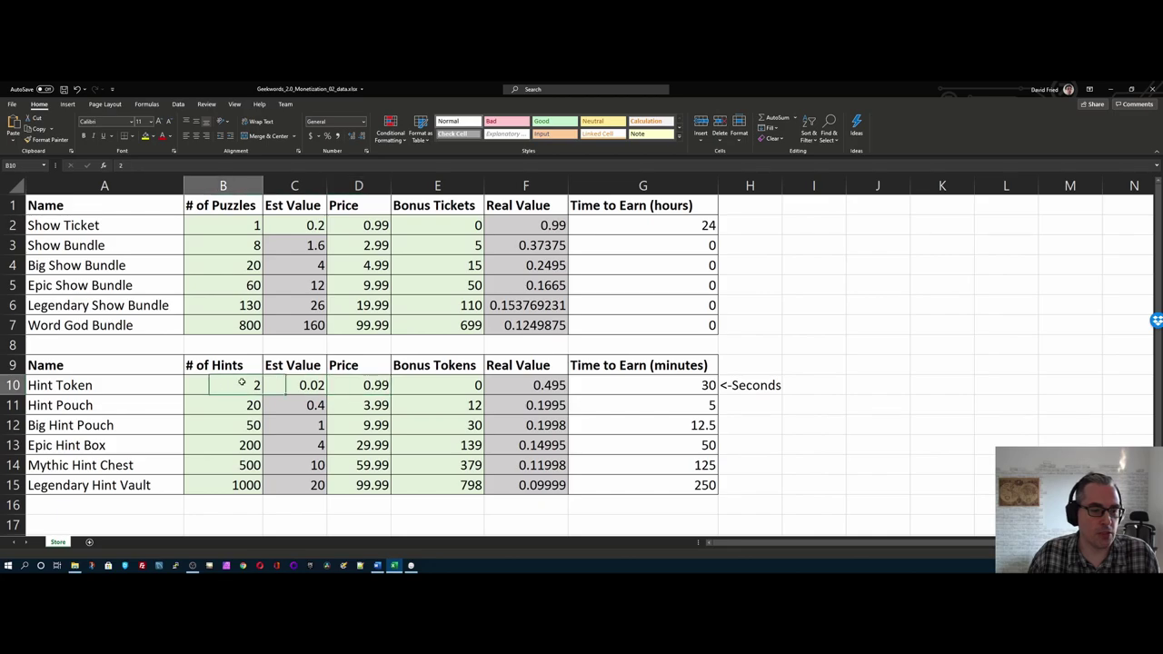
click(438, 386)
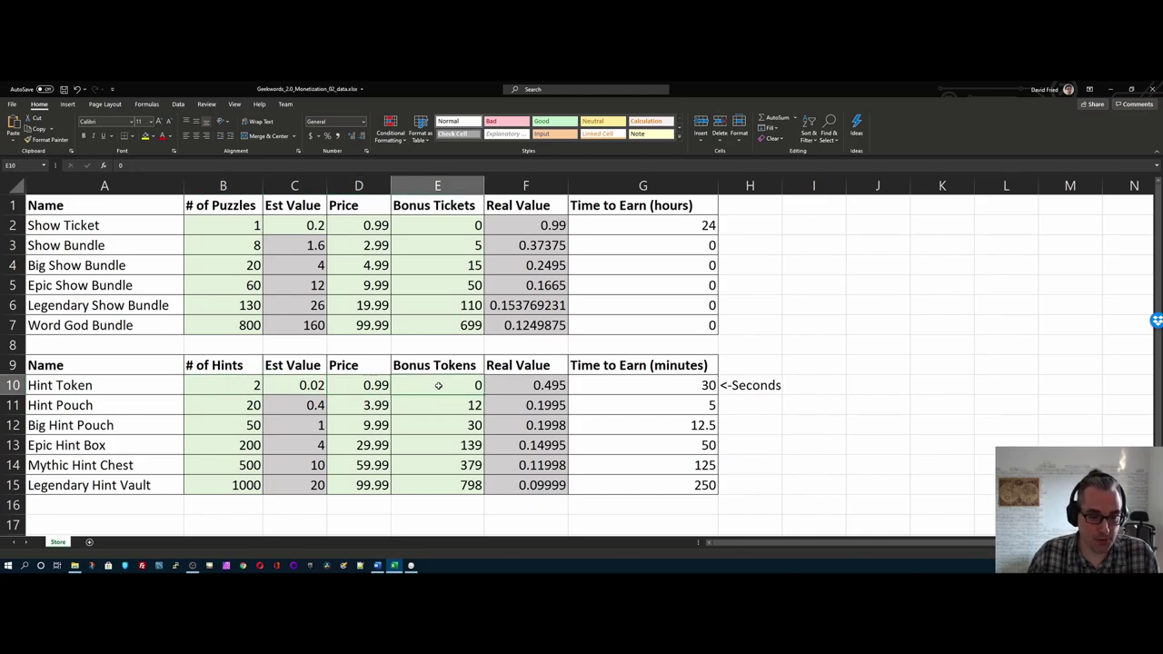
click(219, 413)
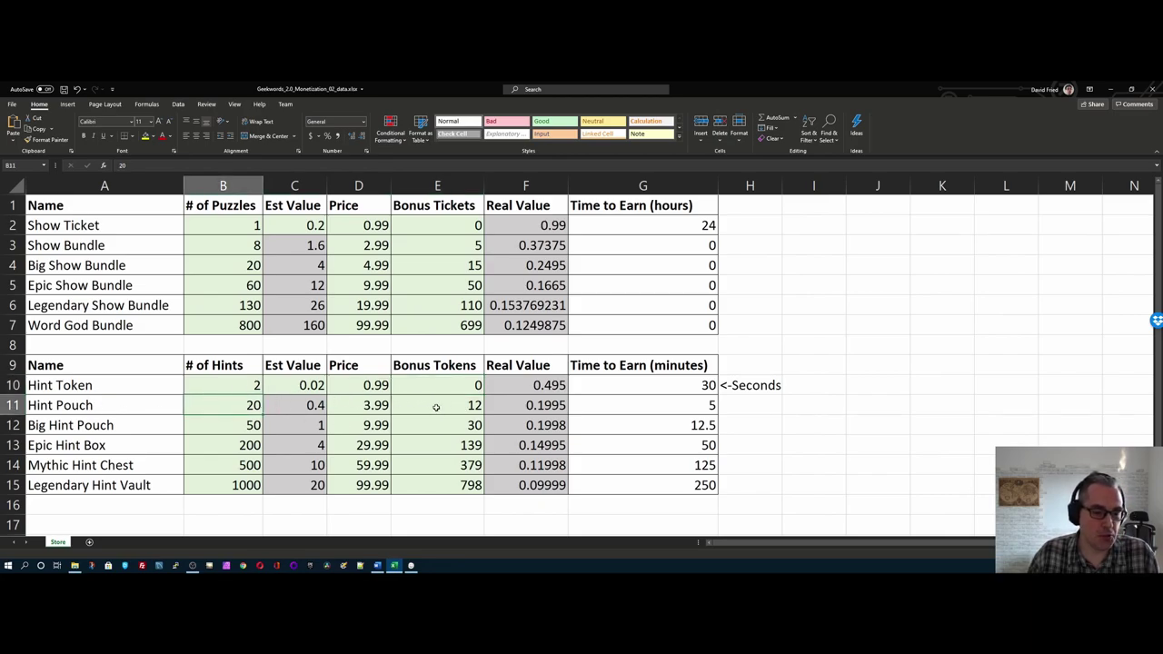
click(436, 407)
click(227, 490)
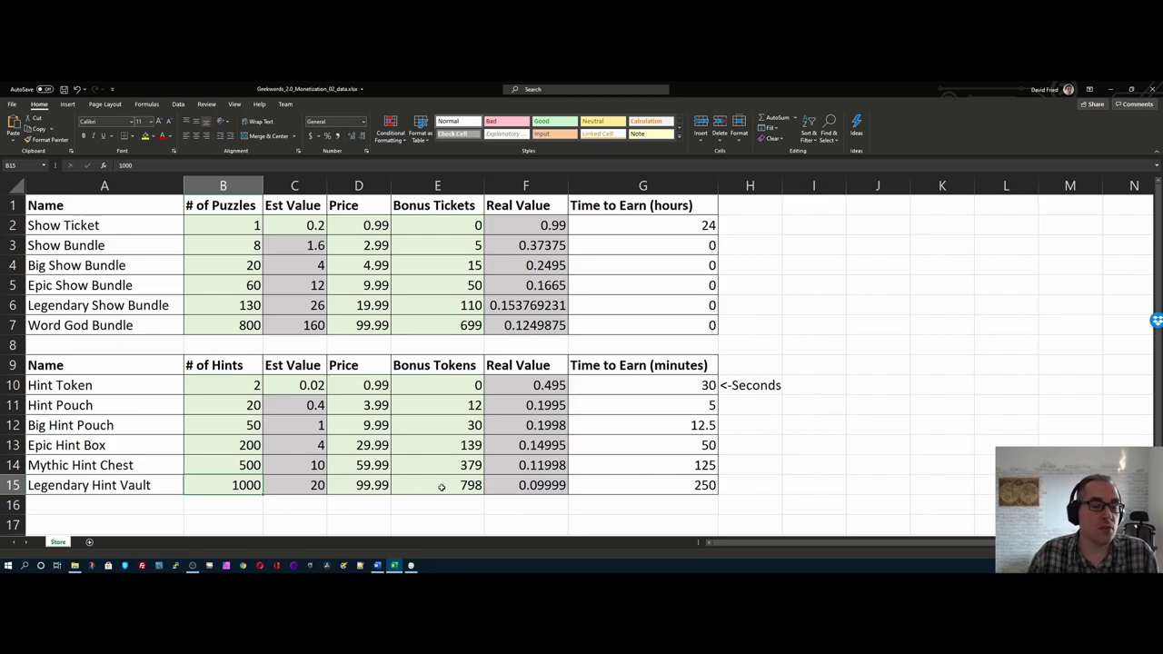
Review the Store sheet prices from Show Ticket through the Legendary Hint Vault and Word God Bundle
click(359, 485)
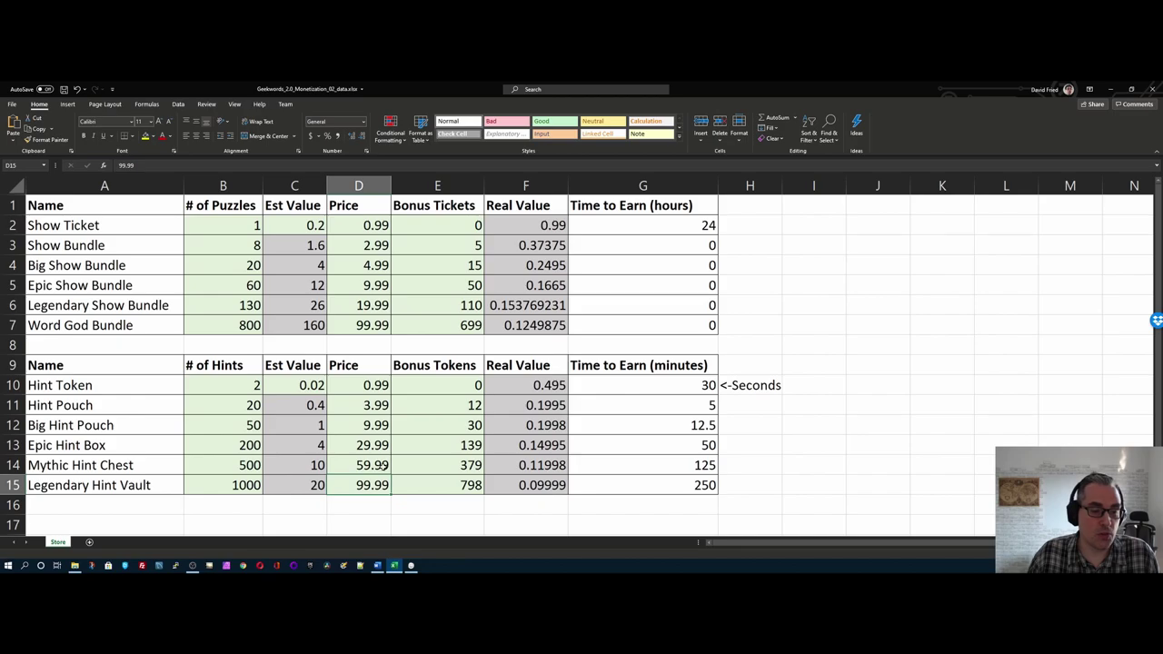
click(368, 325)
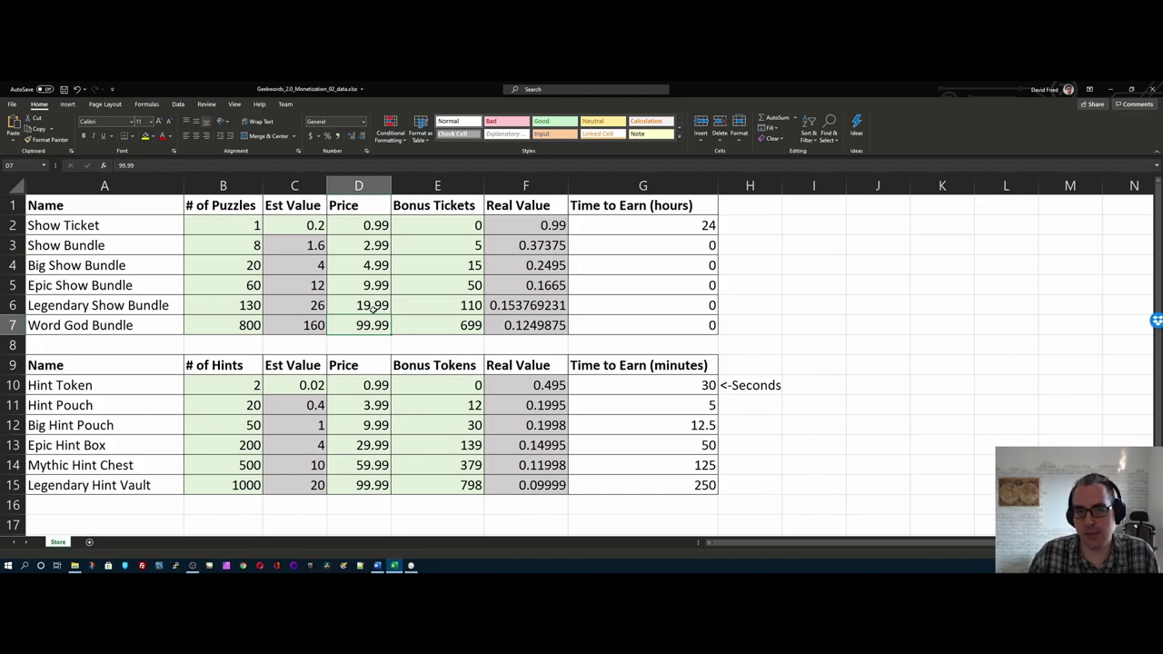
click(372, 484)
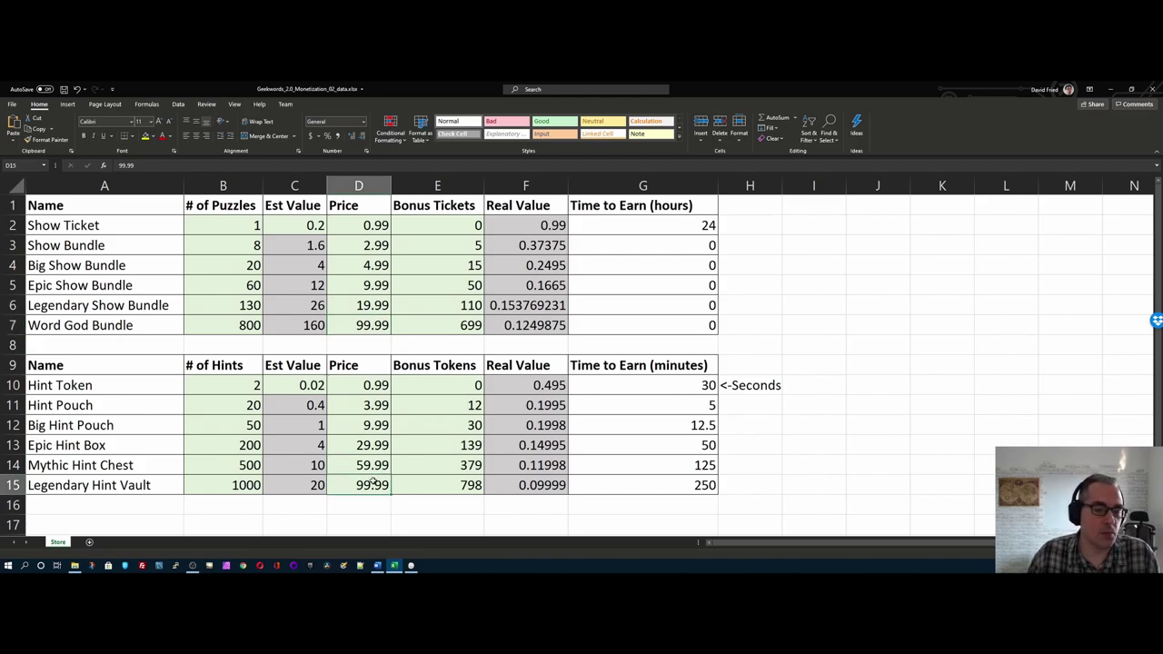
click(353, 326)
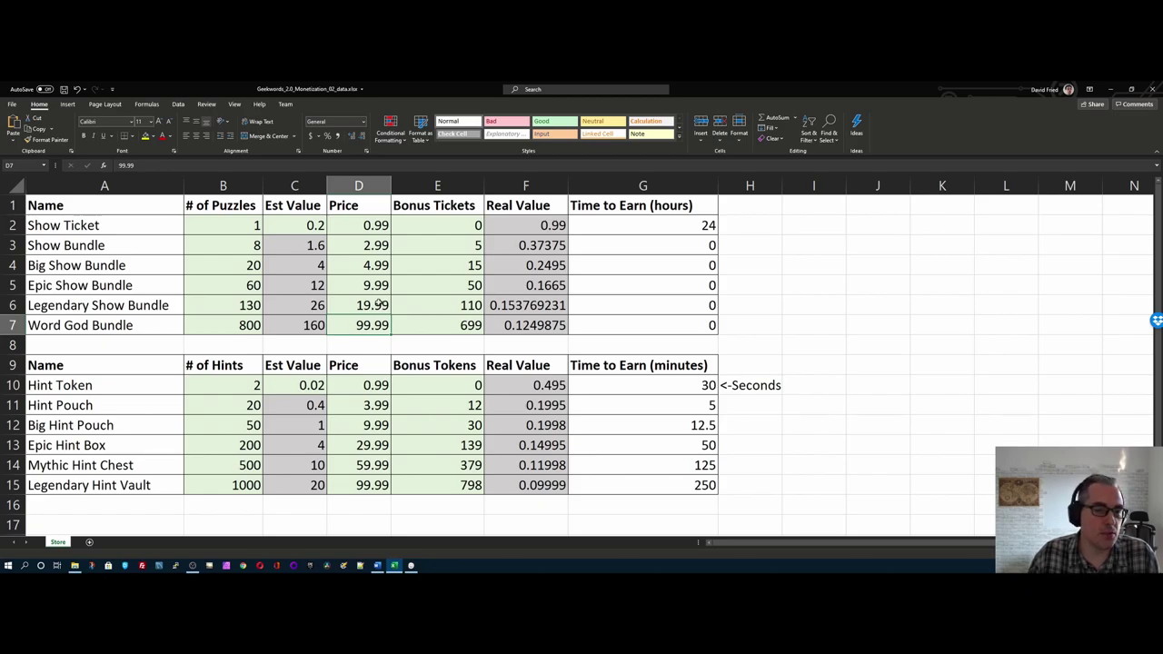
click(354, 307)
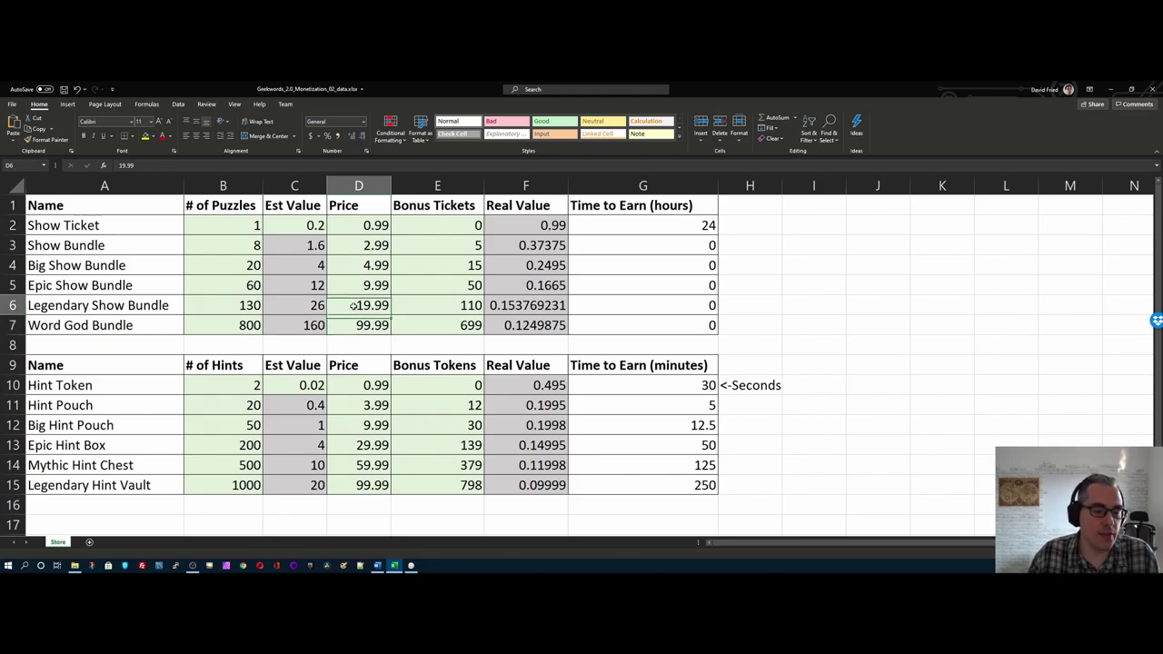
click(372, 226)
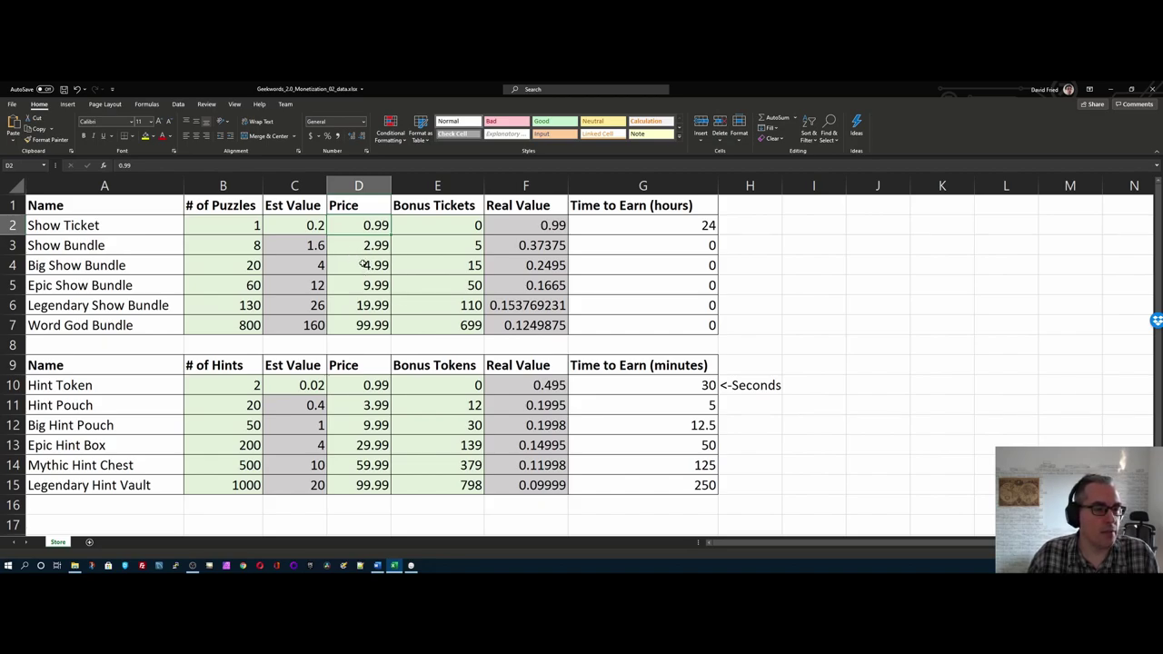
click(362, 264)
click(368, 288)
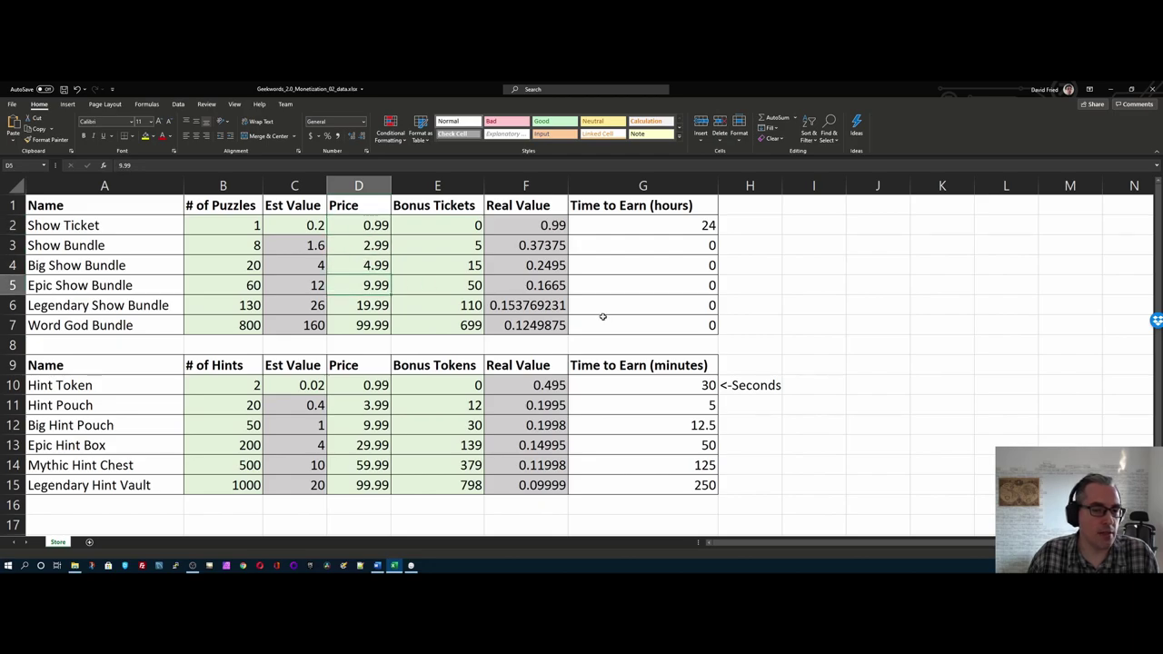
Compare the Big, Epic and Legendary Show Bundle puzzle counts, then select the Mockup .bmpr file in GeekwordsDesign
click(244, 282)
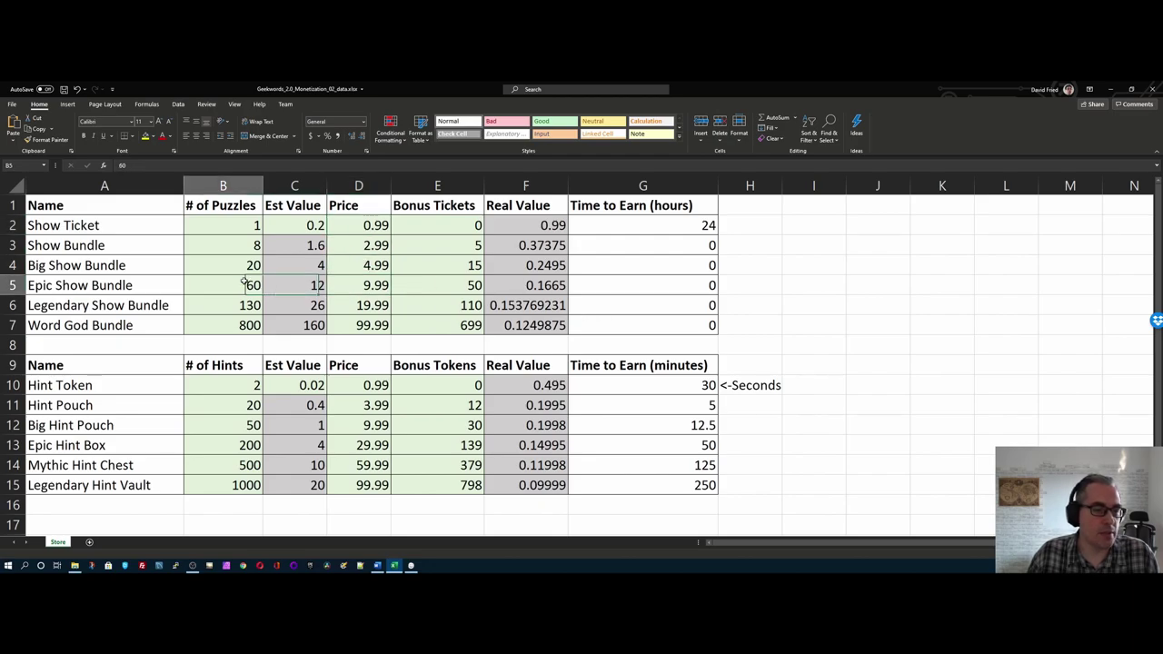
click(249, 262)
click(251, 281)
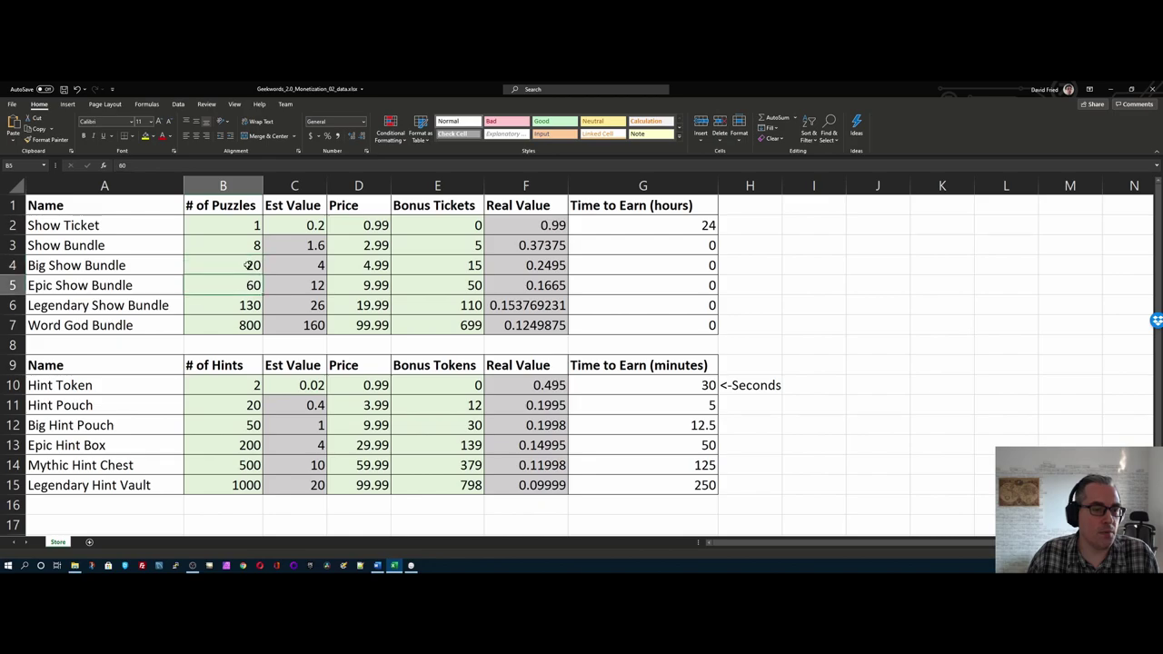
click(248, 264)
click(251, 281)
click(254, 265)
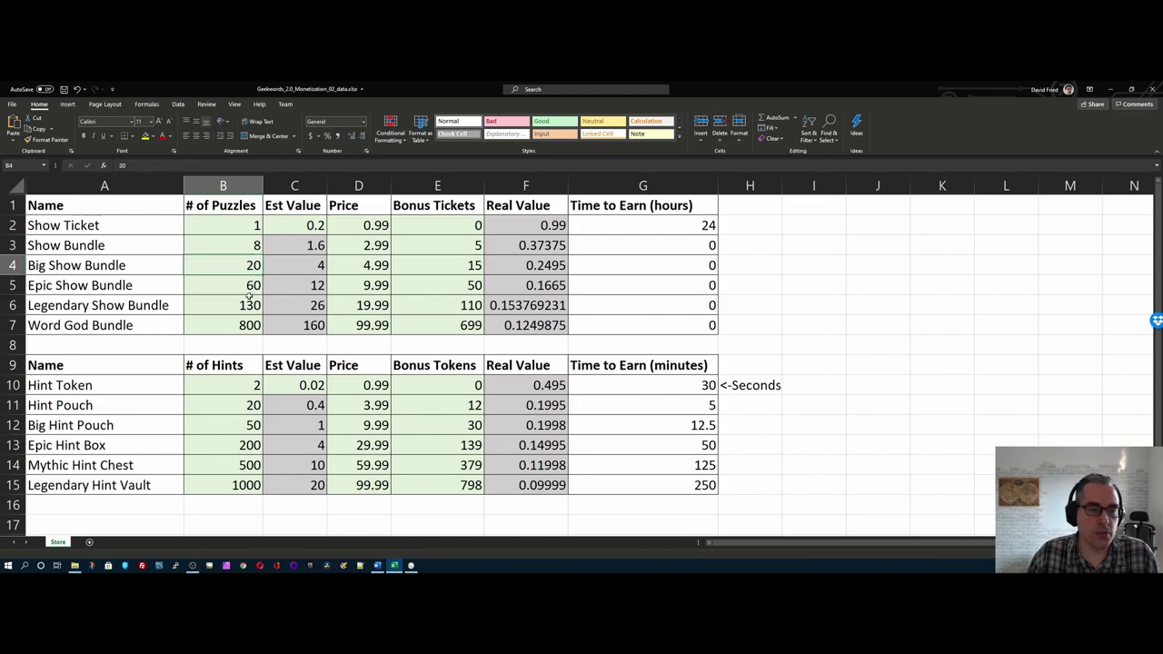
click(243, 285)
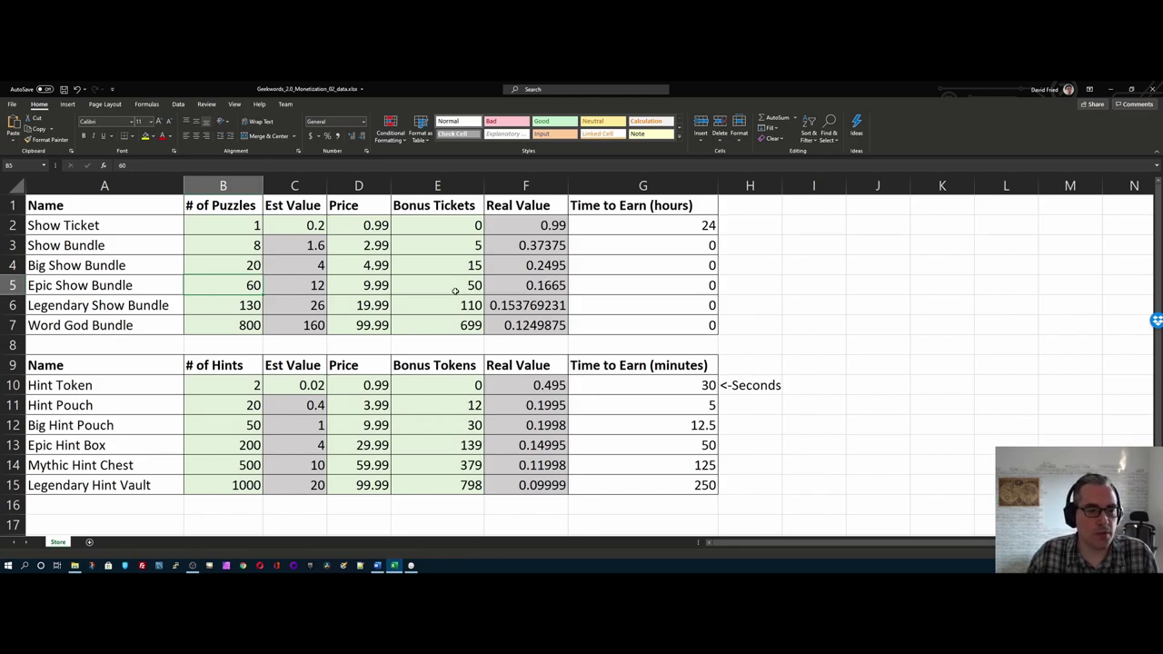
click(238, 264)
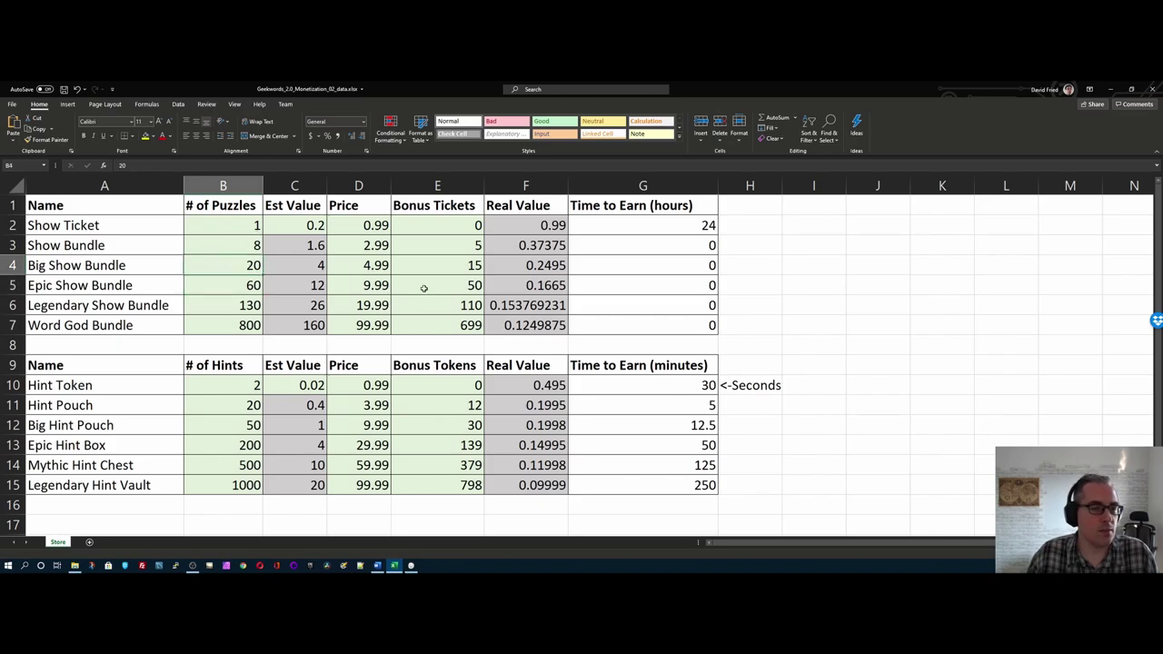
click(242, 308)
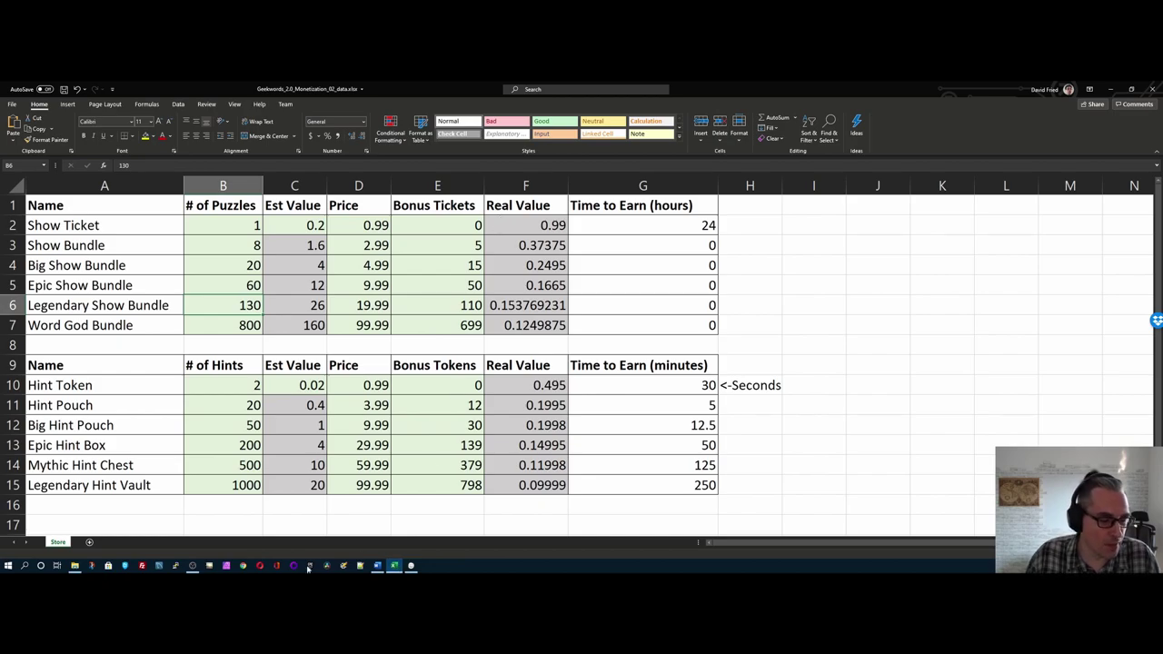
click(74, 565)
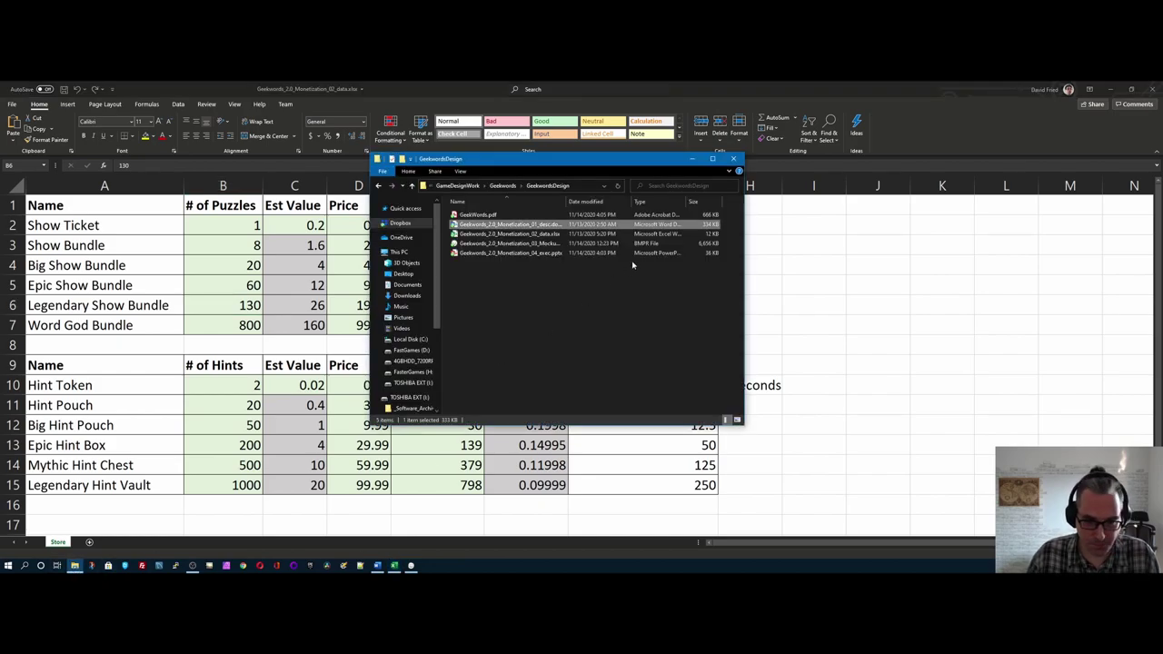
click(497, 245)
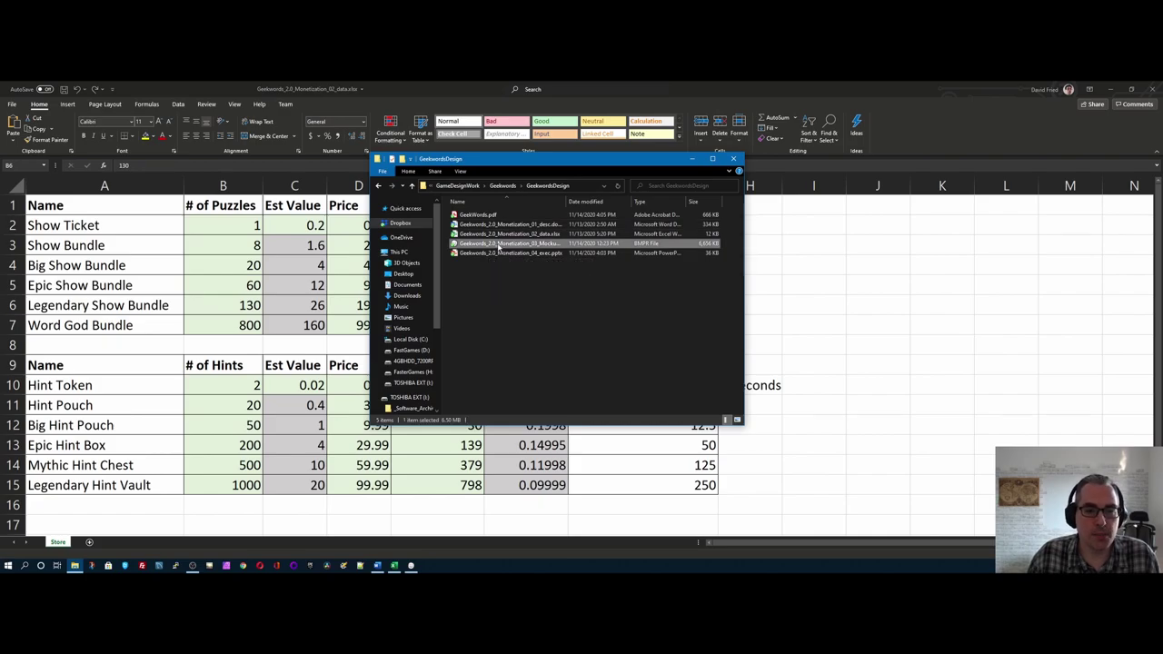
Open the Monetization_03_Mockup project maximized and inspect the main menu's episode image, subtitle, logo and gear icon
double_click(496, 245)
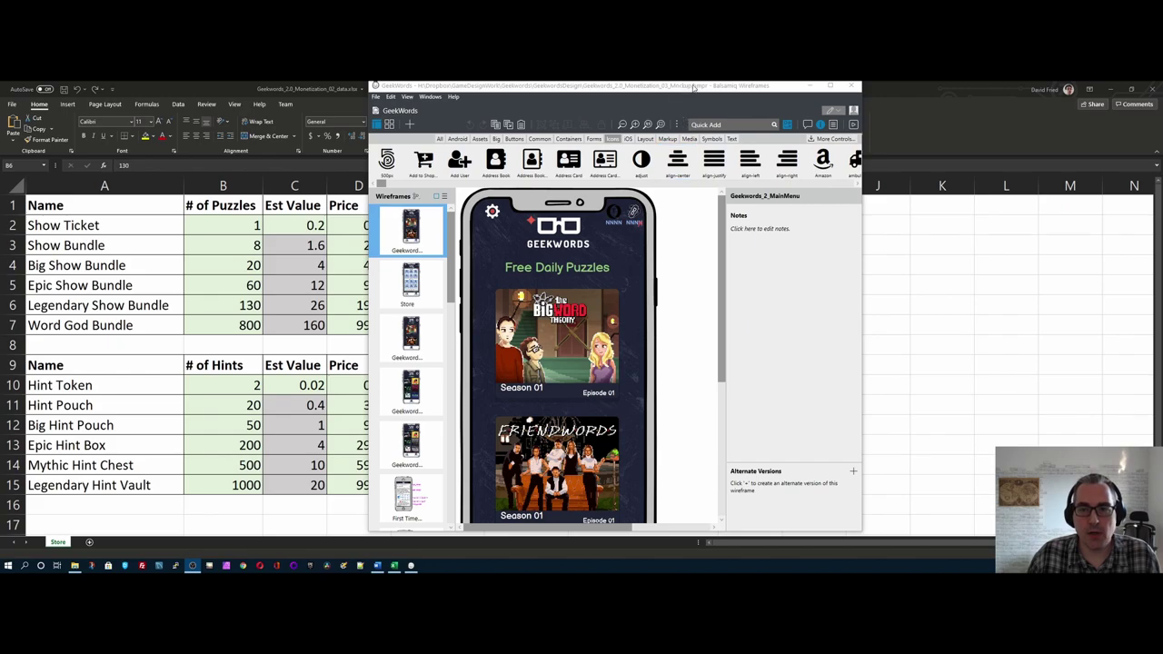
click(830, 86)
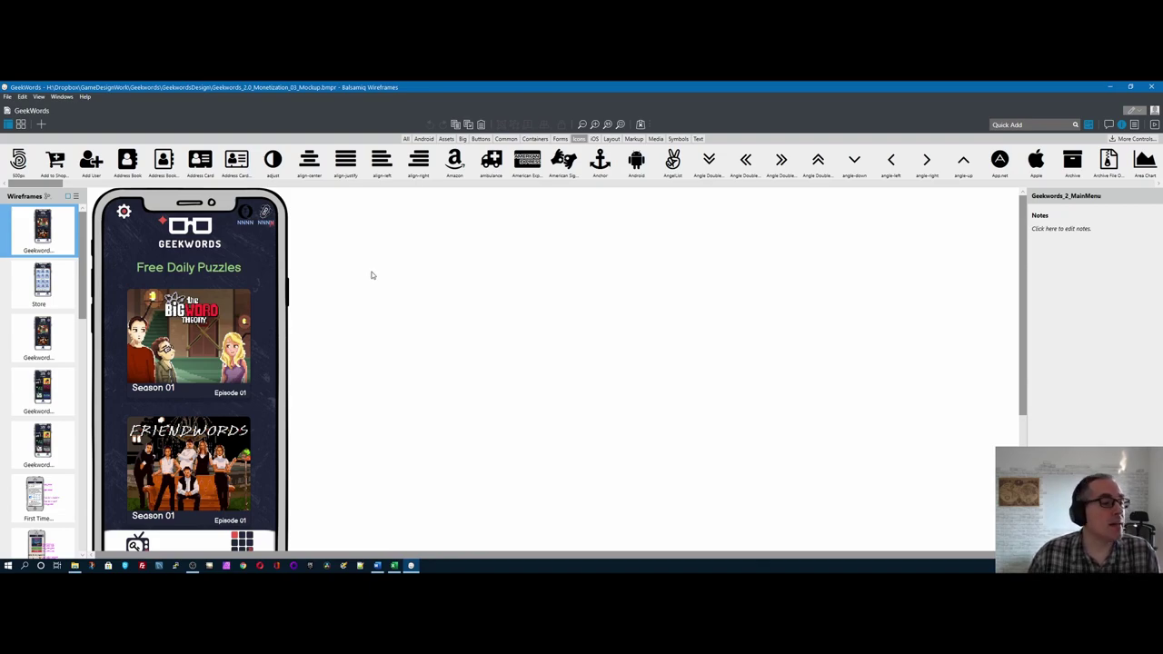
mouse_move(189, 336)
mouse_down()
mouse_move(430, 318)
mouse_move(172, 329)
mouse_move(190, 339)
mouse_up()
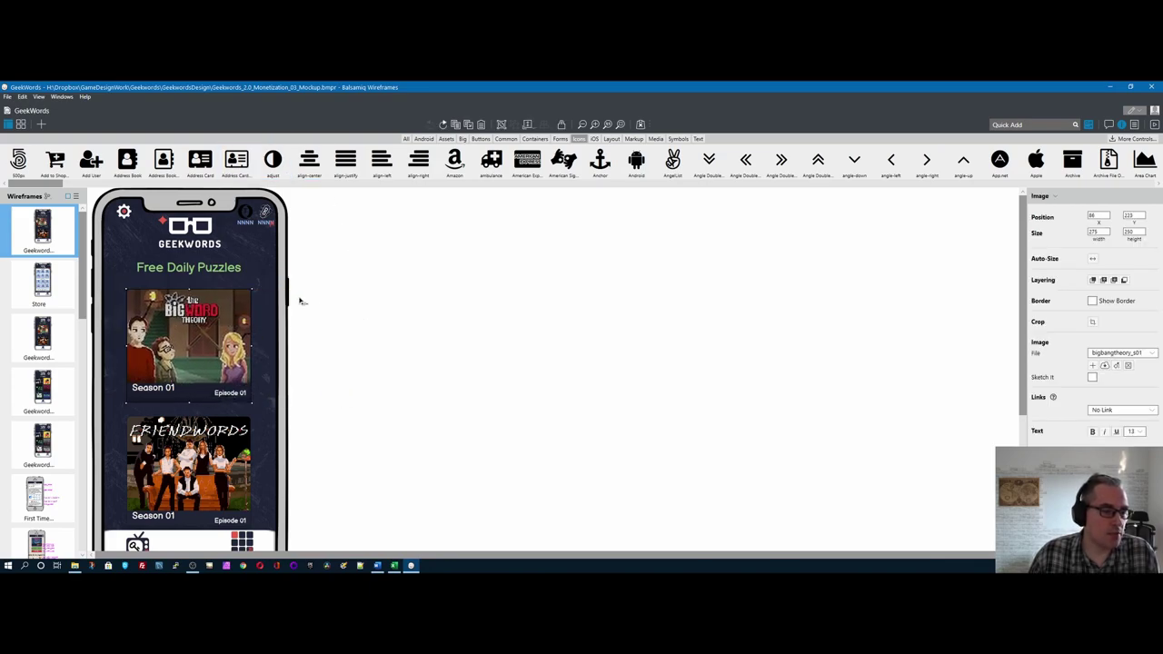
click(196, 270)
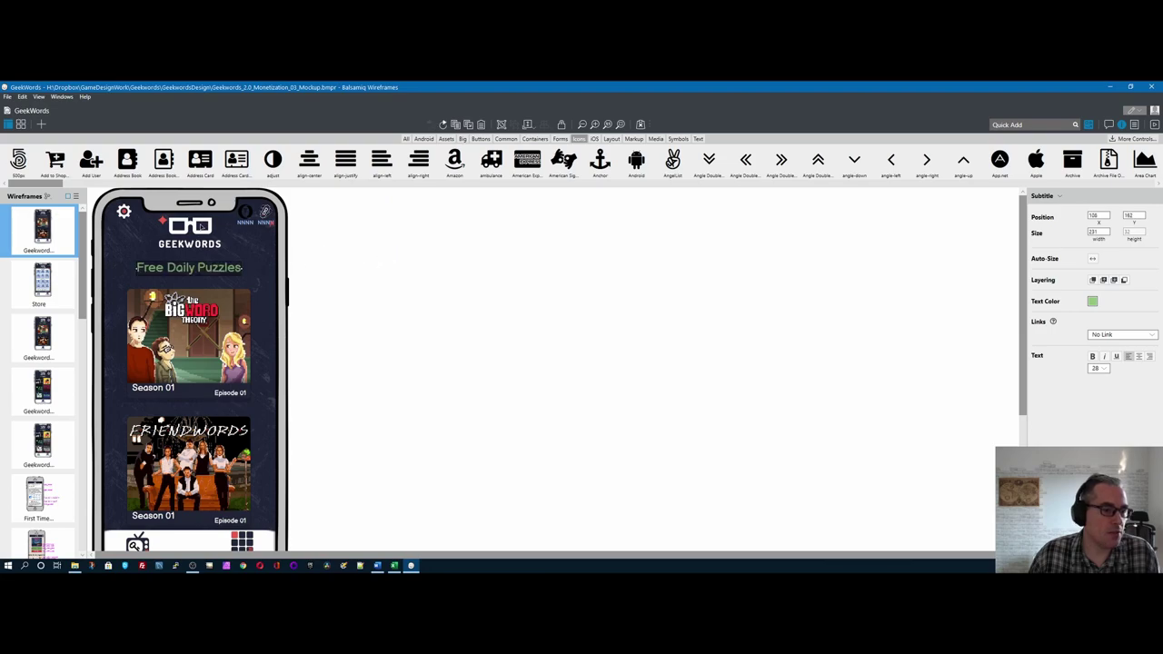
click(202, 225)
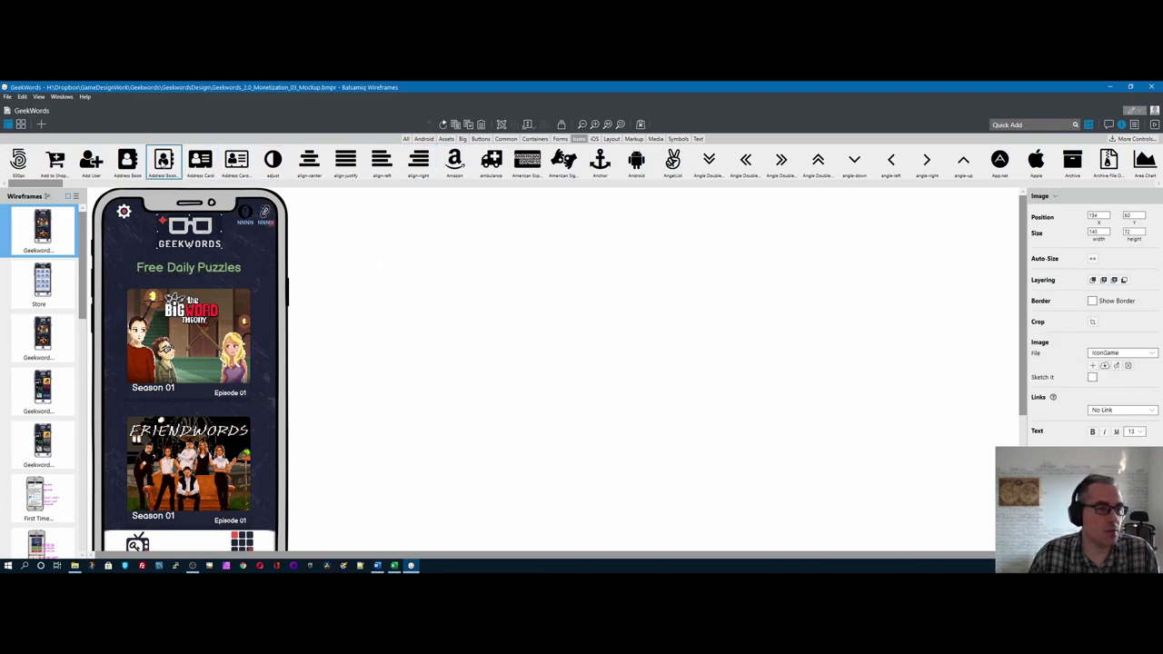
click(123, 210)
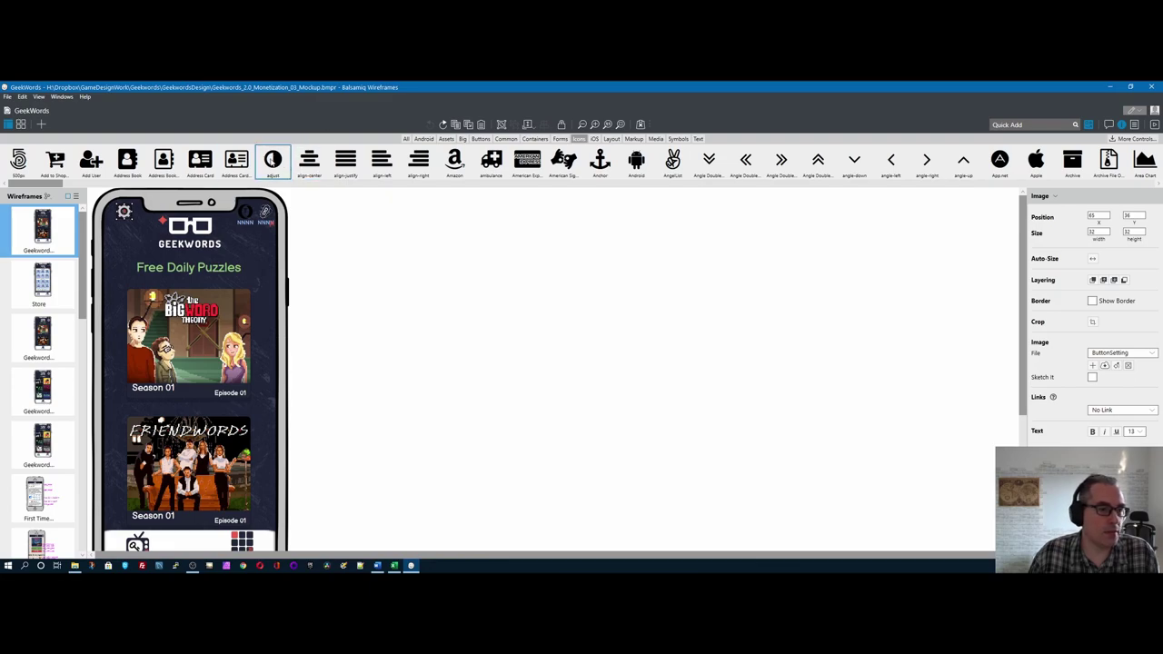
Add a test adjust icon, try its largest and smallest sizes, then delete it
drag(273, 159, 497, 271)
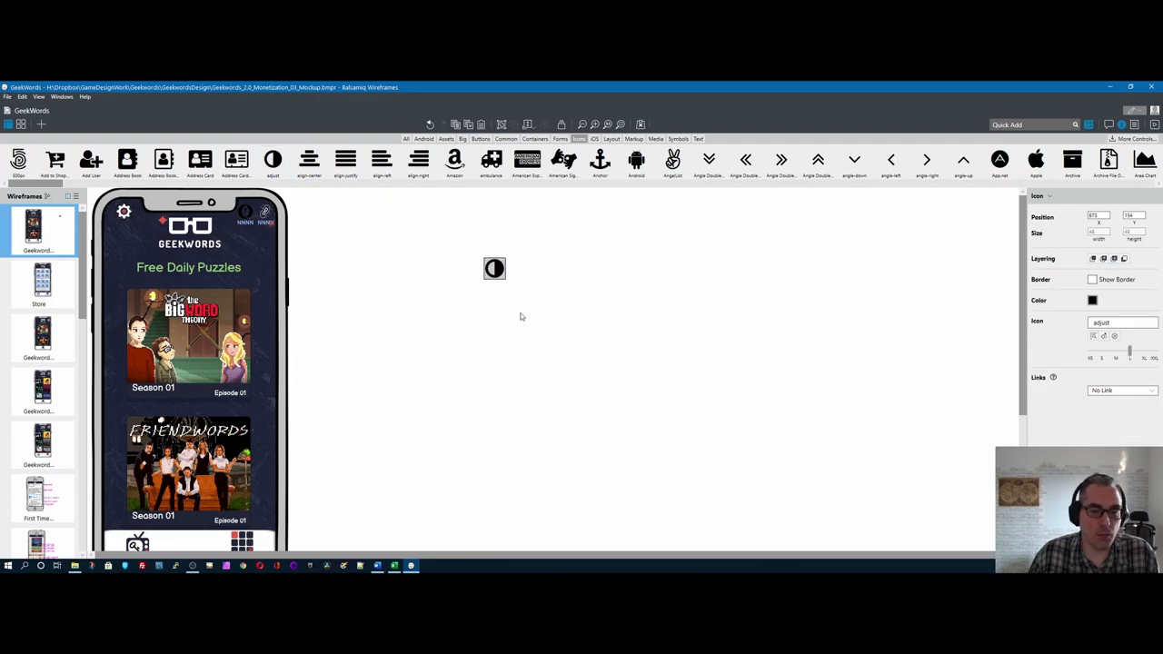
click(551, 360)
click(494, 268)
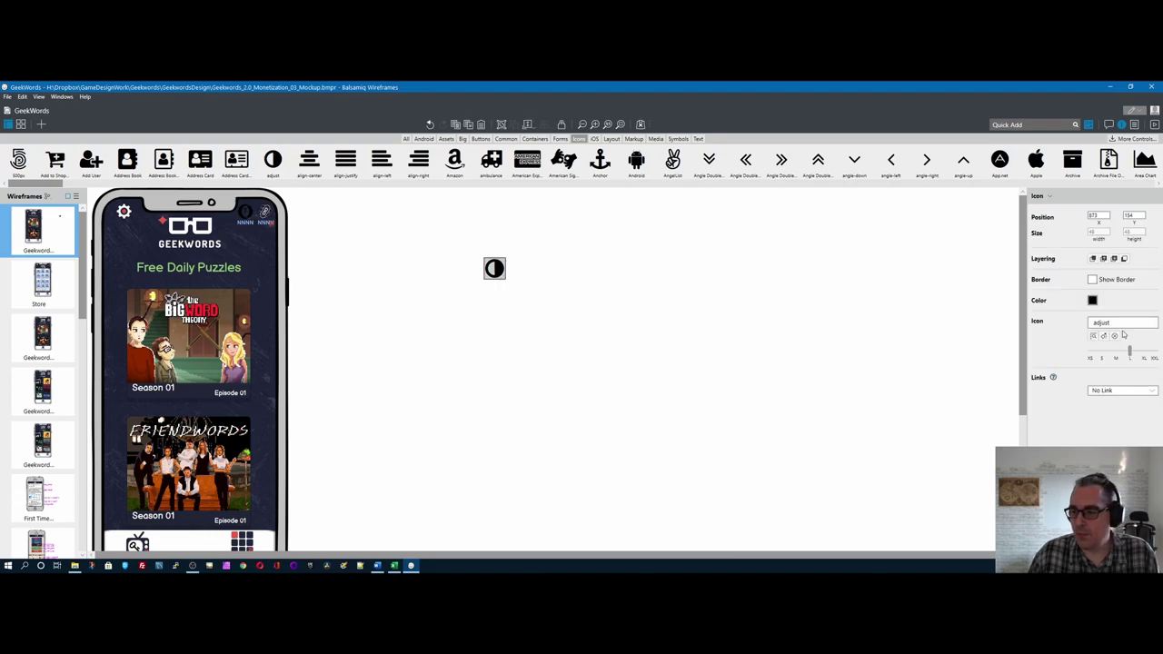
click(1155, 357)
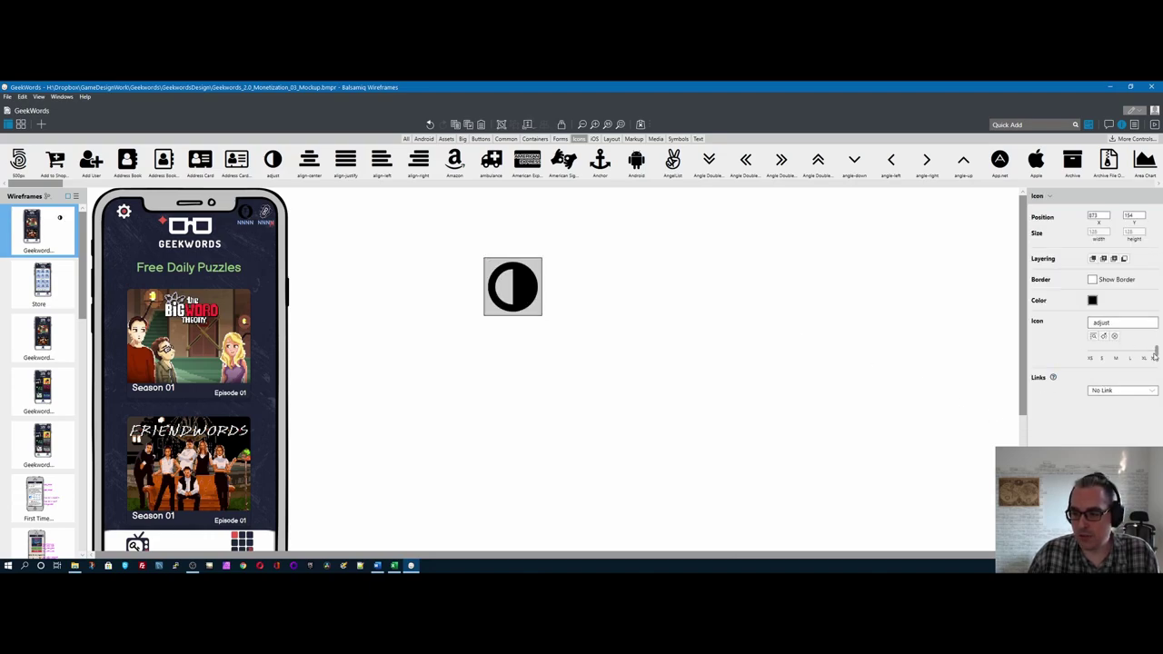
click(478, 273)
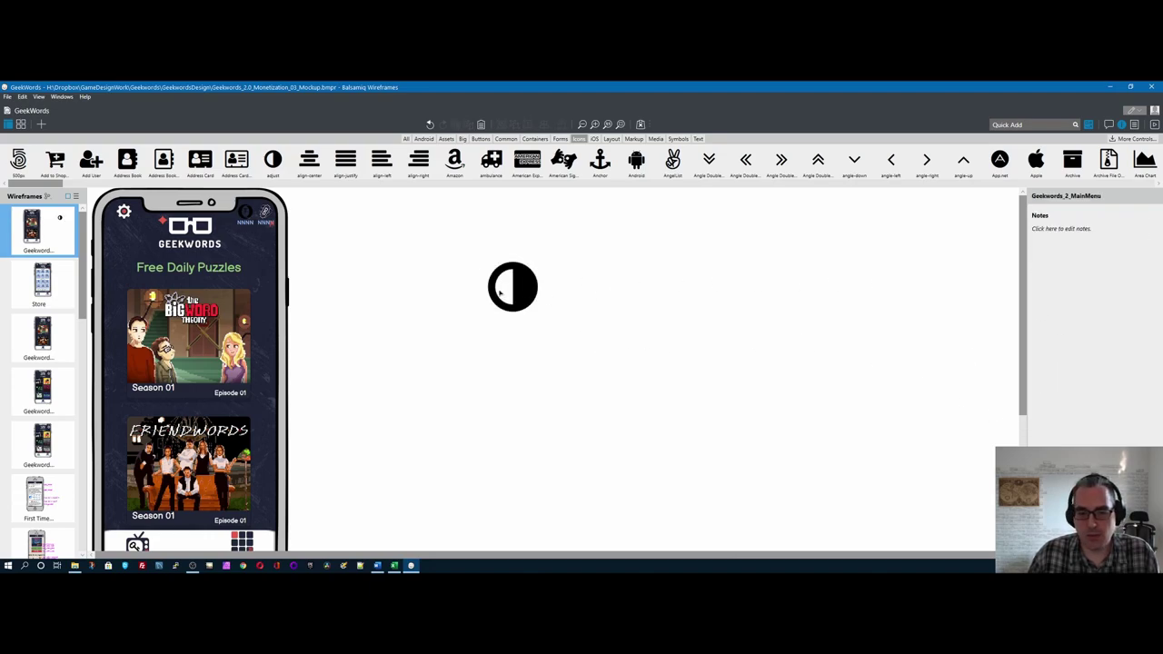
click(538, 300)
click(1093, 356)
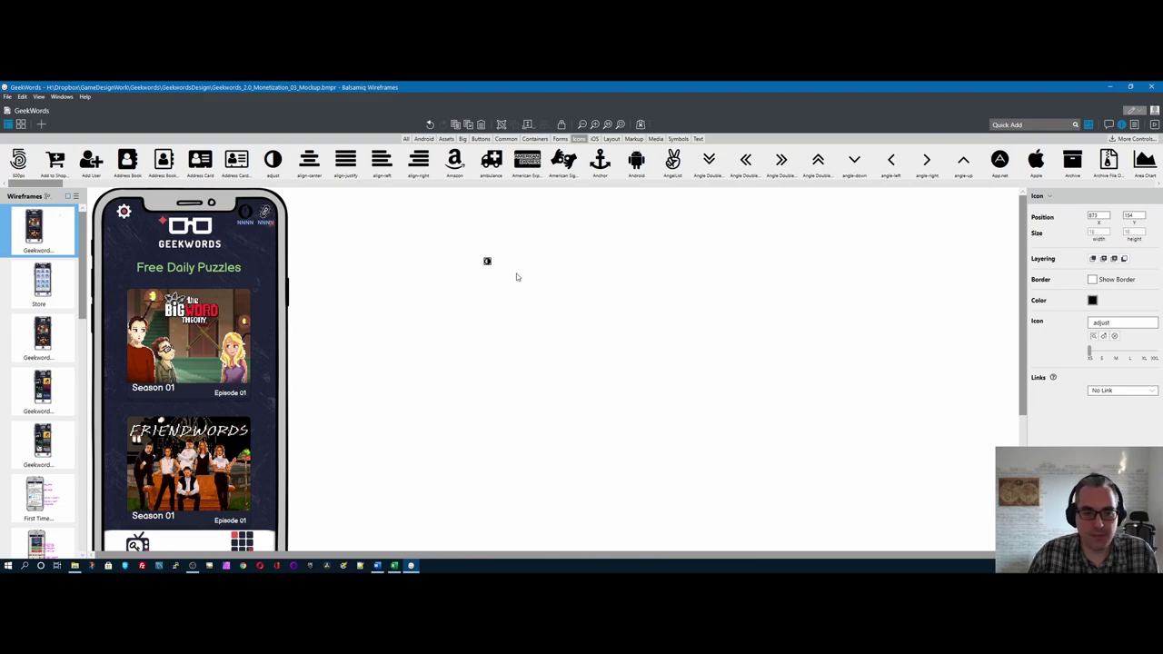
click(516, 276)
click(488, 261)
key(Delete)
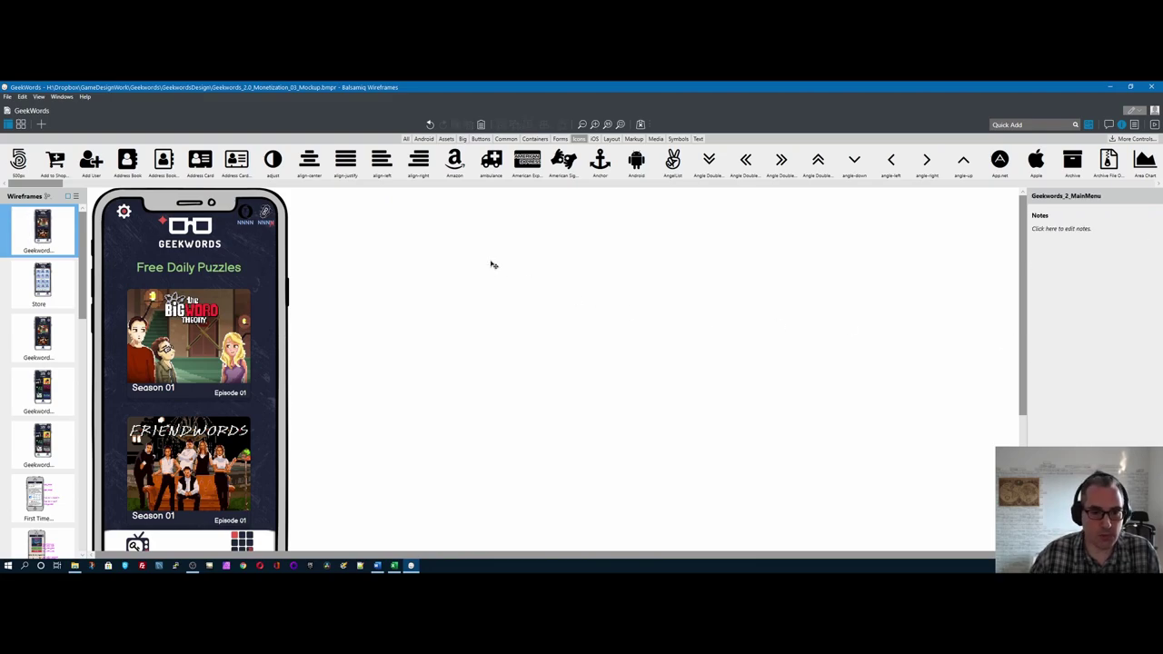
click(532, 141)
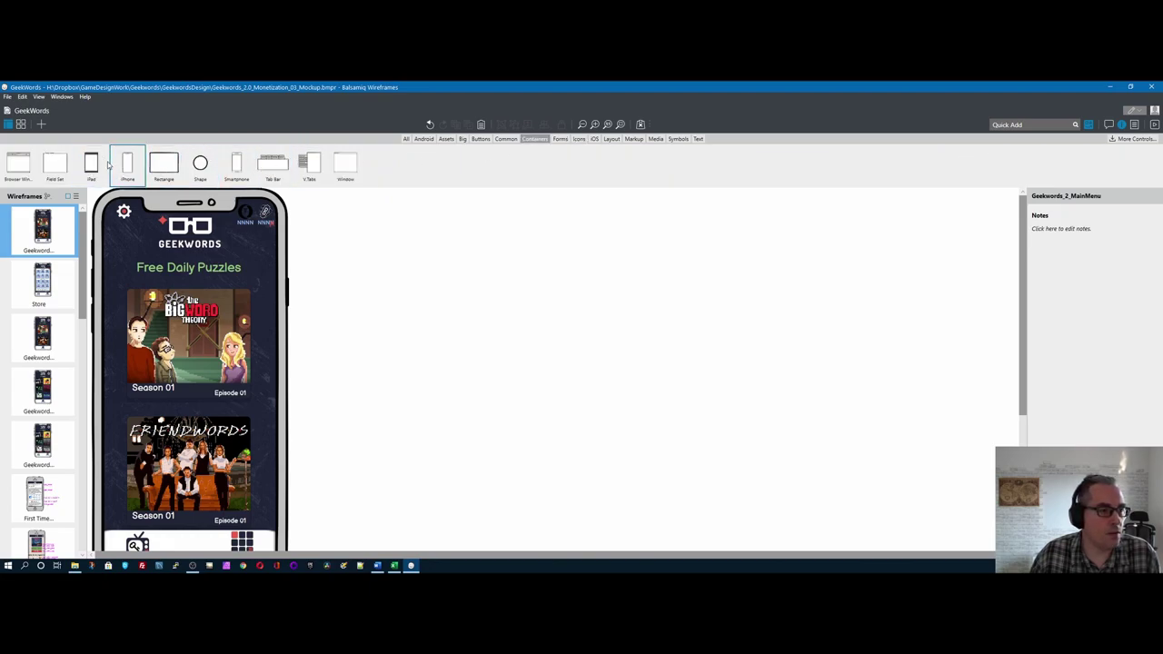
drag(128, 165, 548, 361)
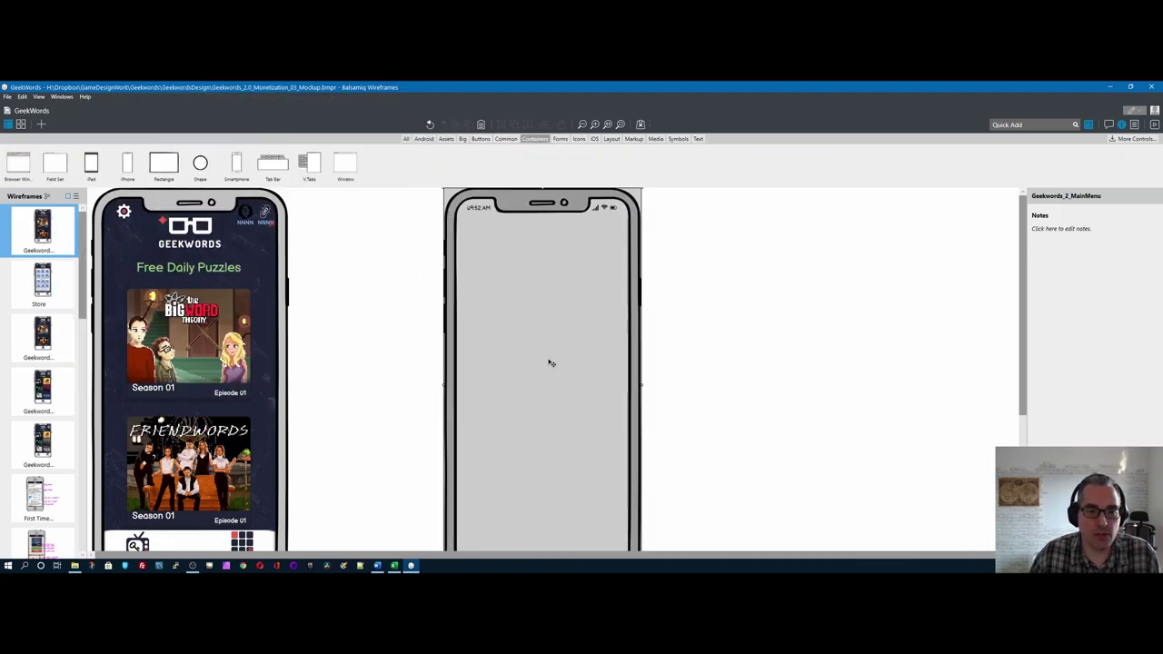
click(1093, 312)
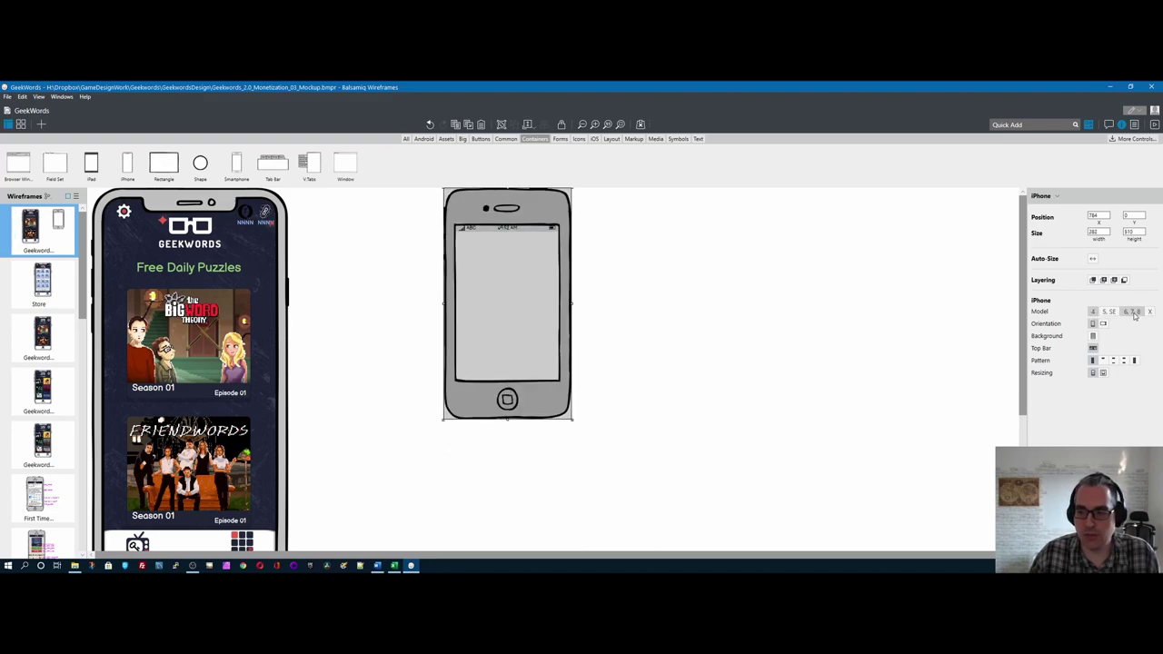
click(1128, 312)
click(1109, 312)
click(1093, 311)
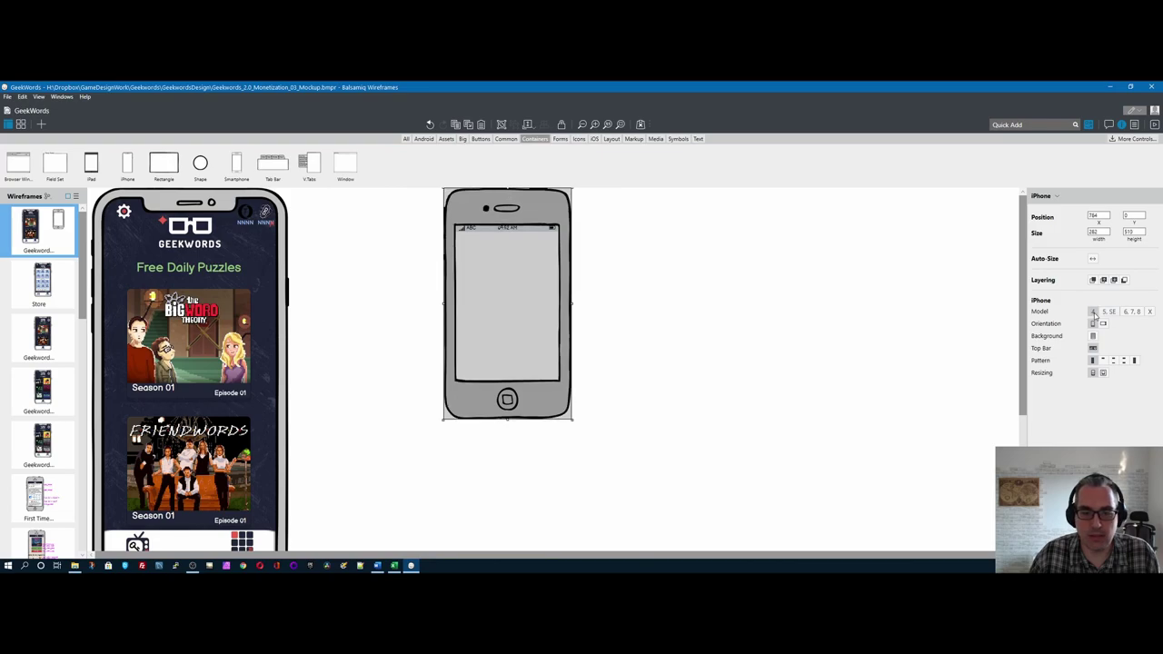
click(1132, 312)
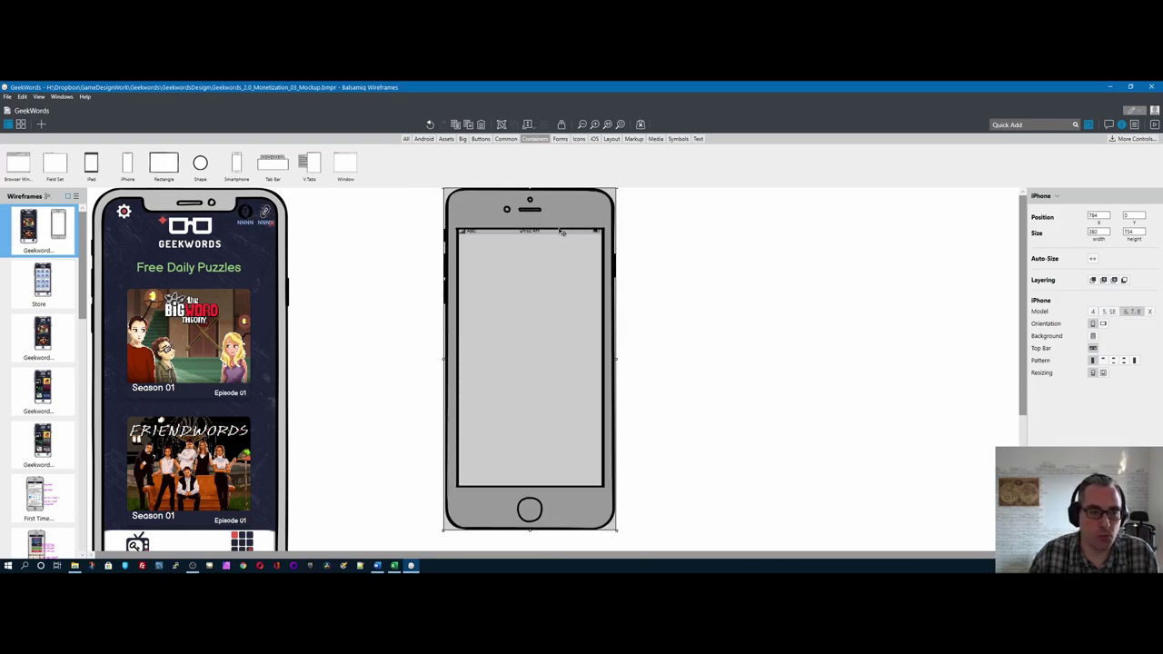
click(684, 297)
click(601, 338)
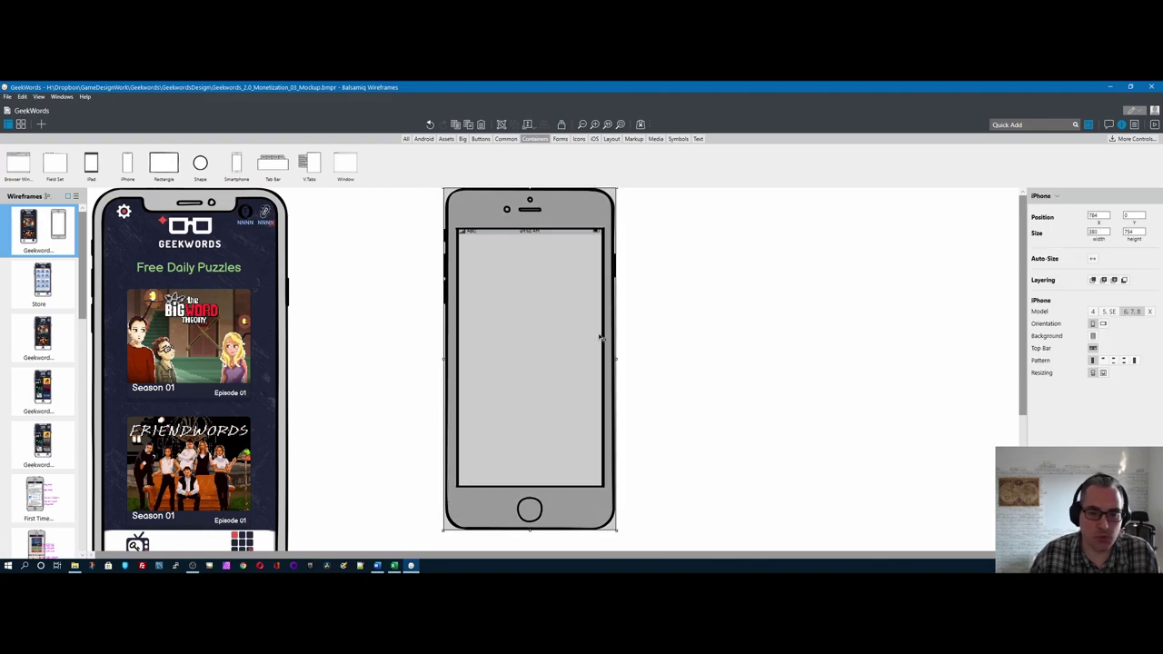
key(Delete)
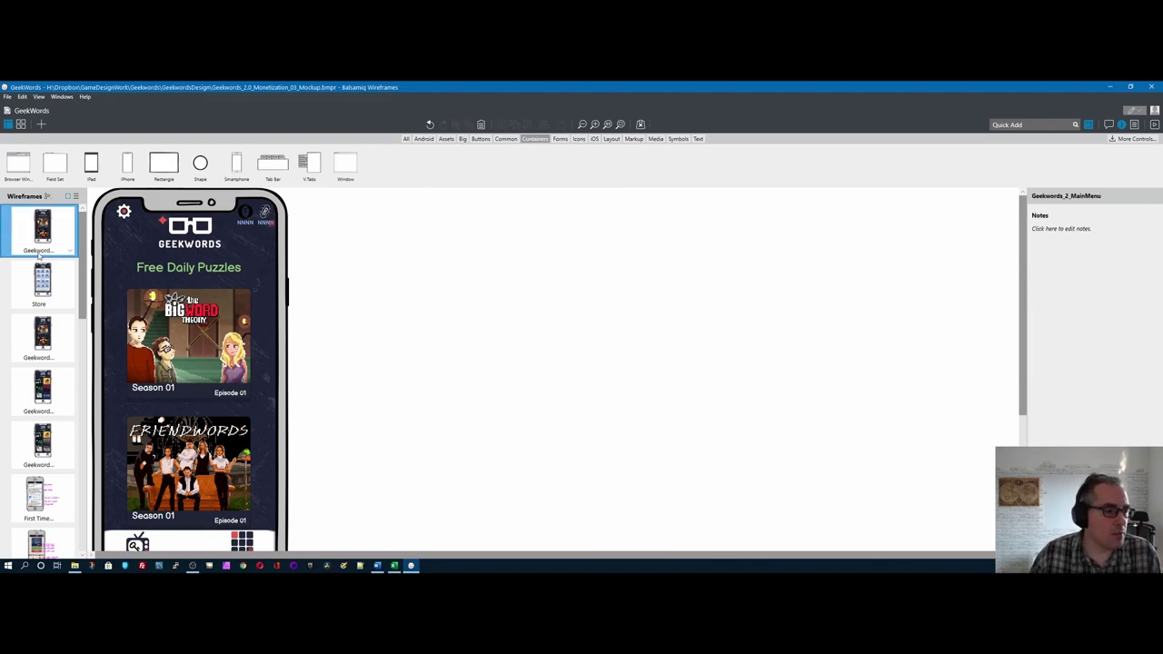
click(68, 287)
click(61, 233)
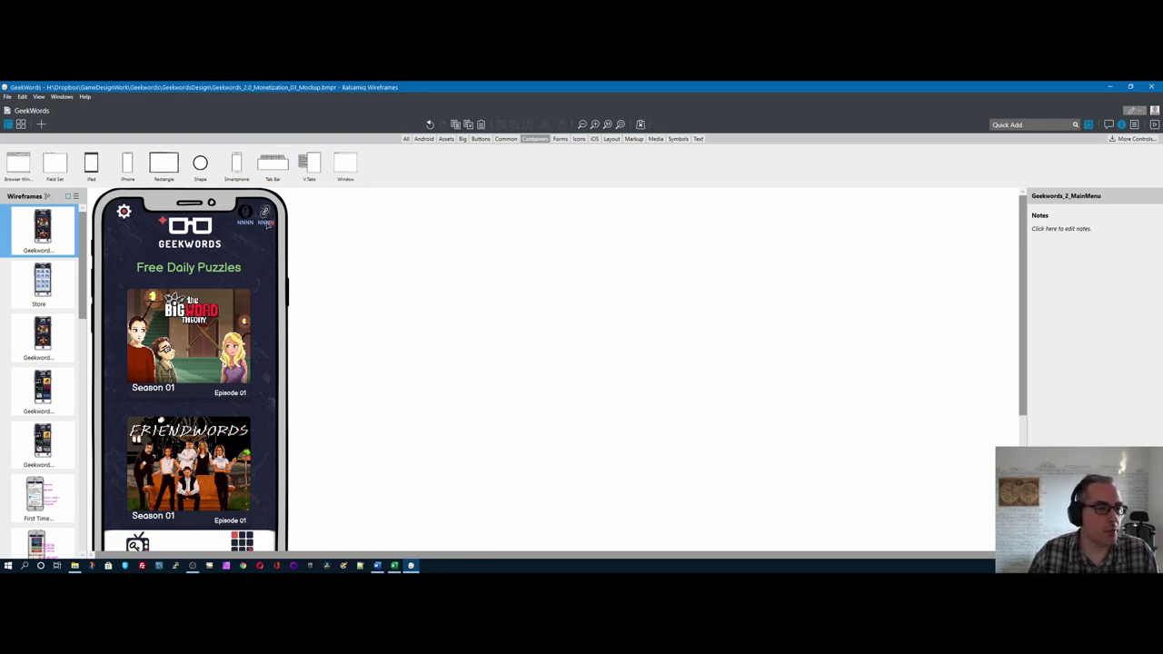
Show the Store wireframe, then open the exported GeekWords.pdf from the GeekwordsDesign folder
click(68, 285)
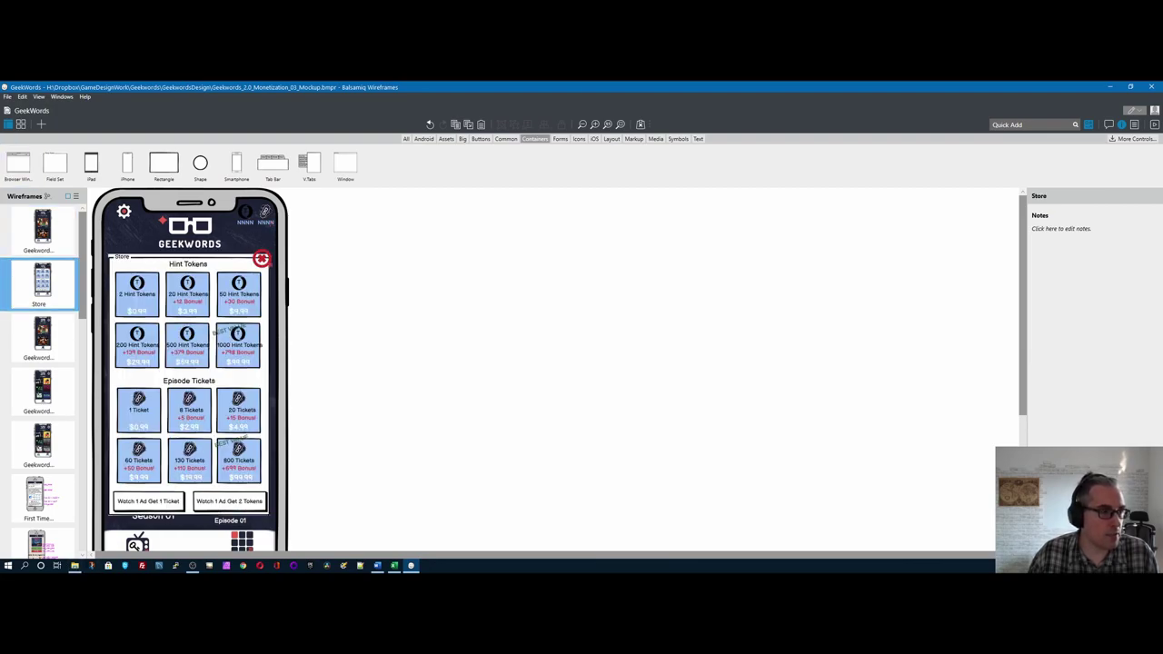
click(7, 96)
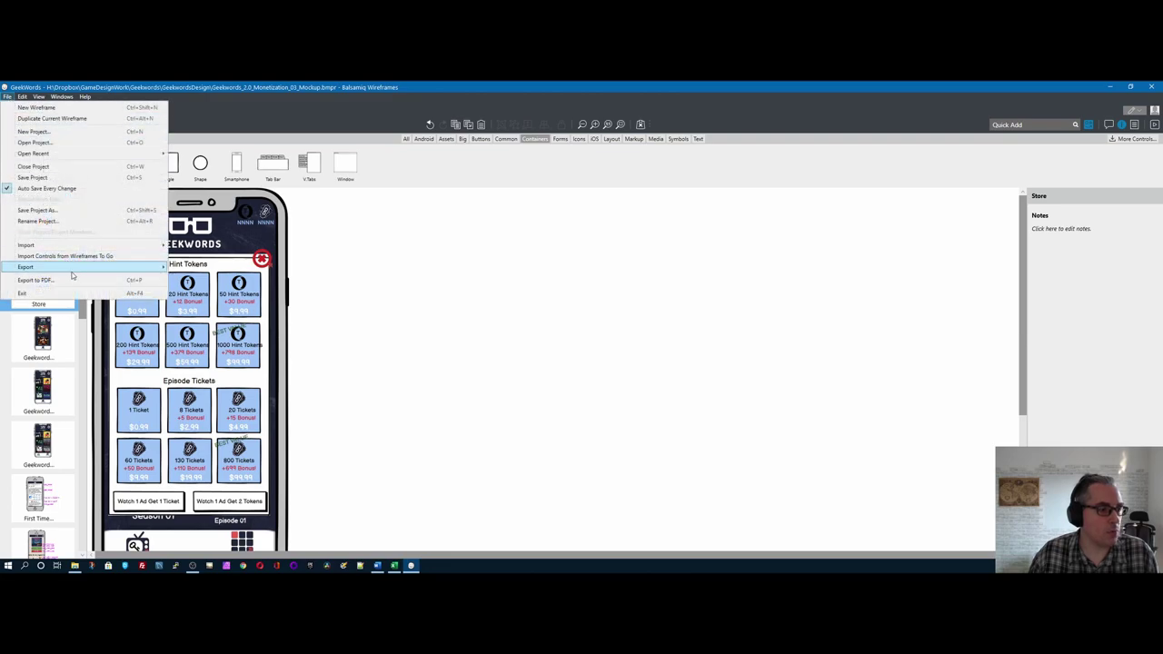
click(74, 565)
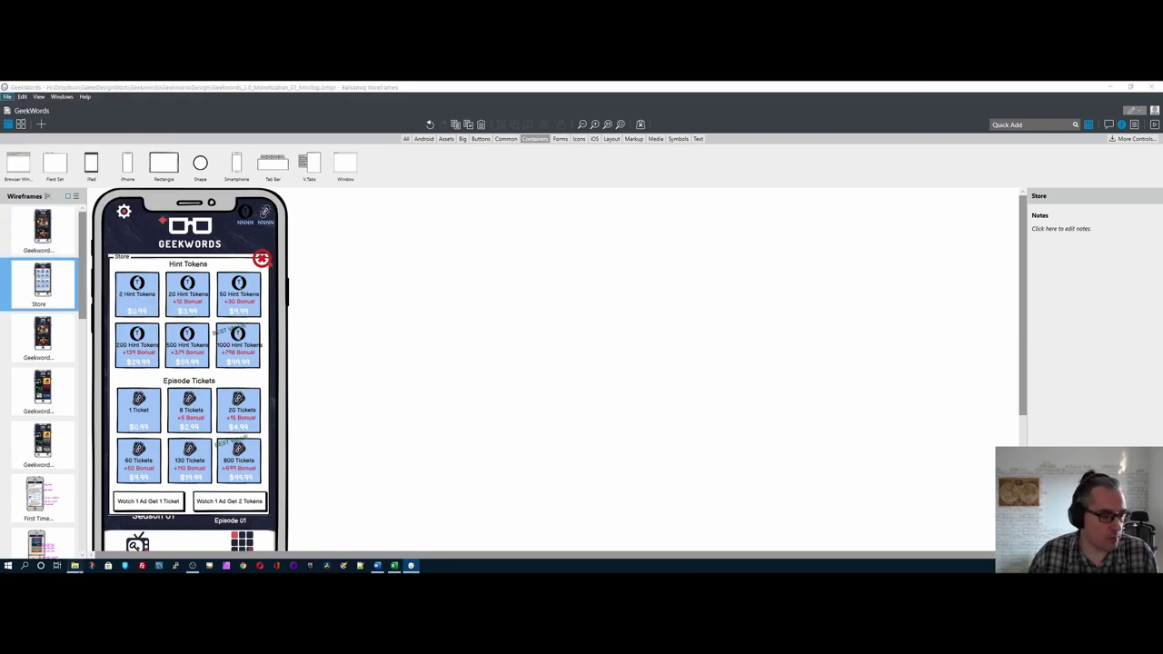
double_click(499, 216)
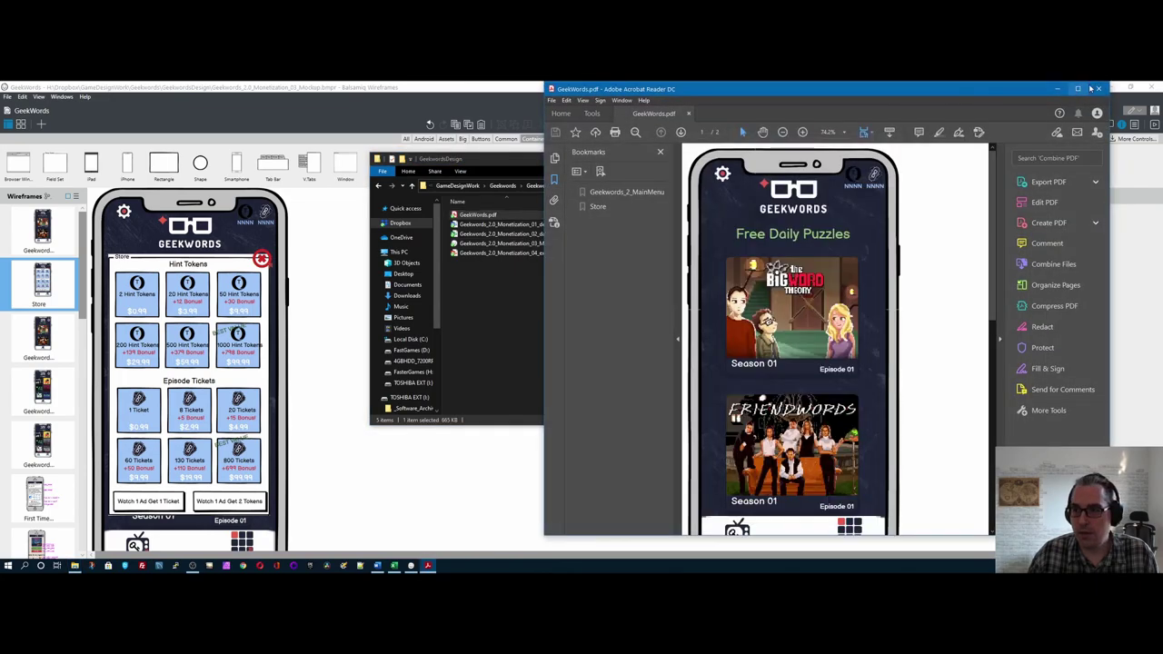
Maximize the PDF at fit-page view, test the token and Store close links repeatedly, then close Acrobat
click(1079, 88)
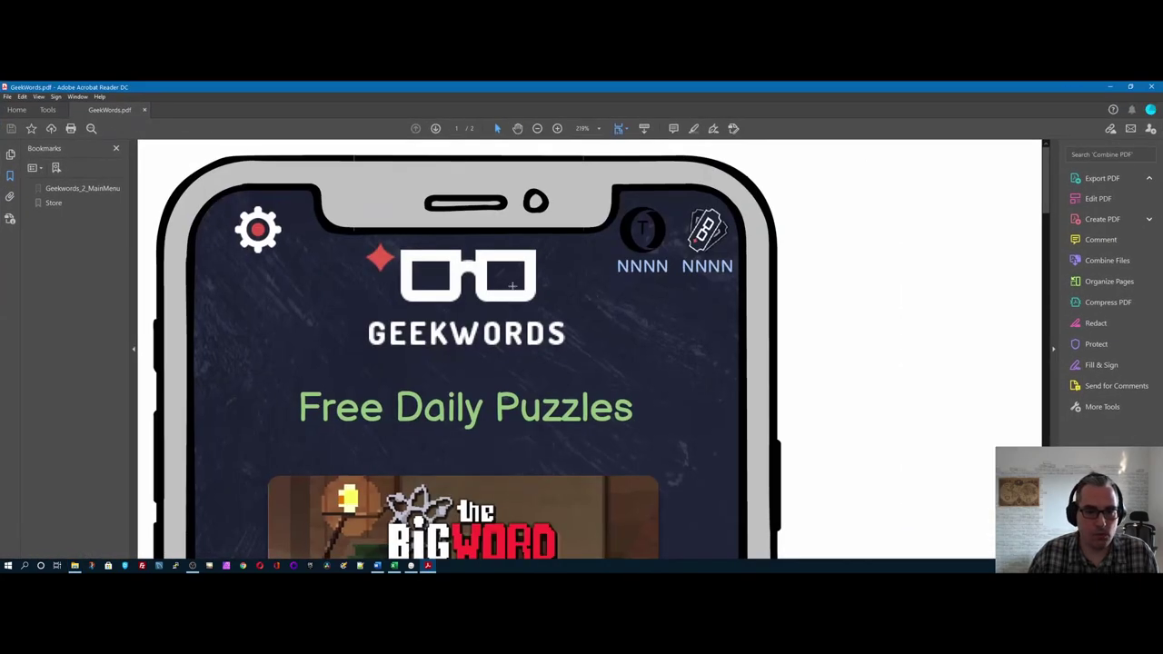
key(ctrl+0)
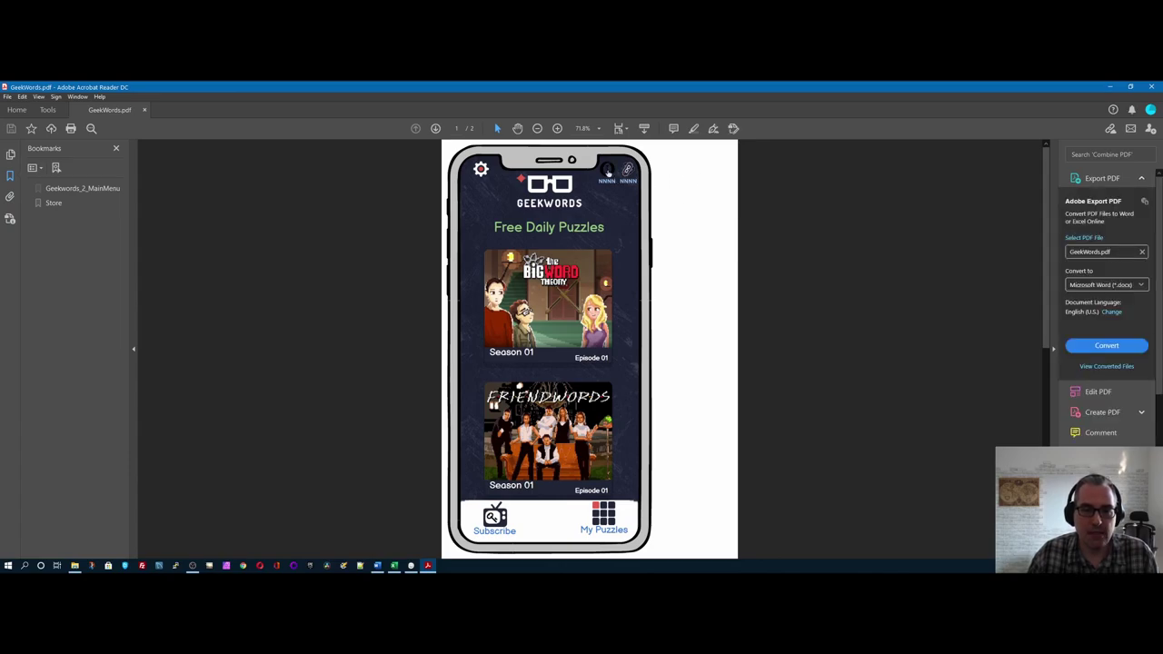
click(608, 170)
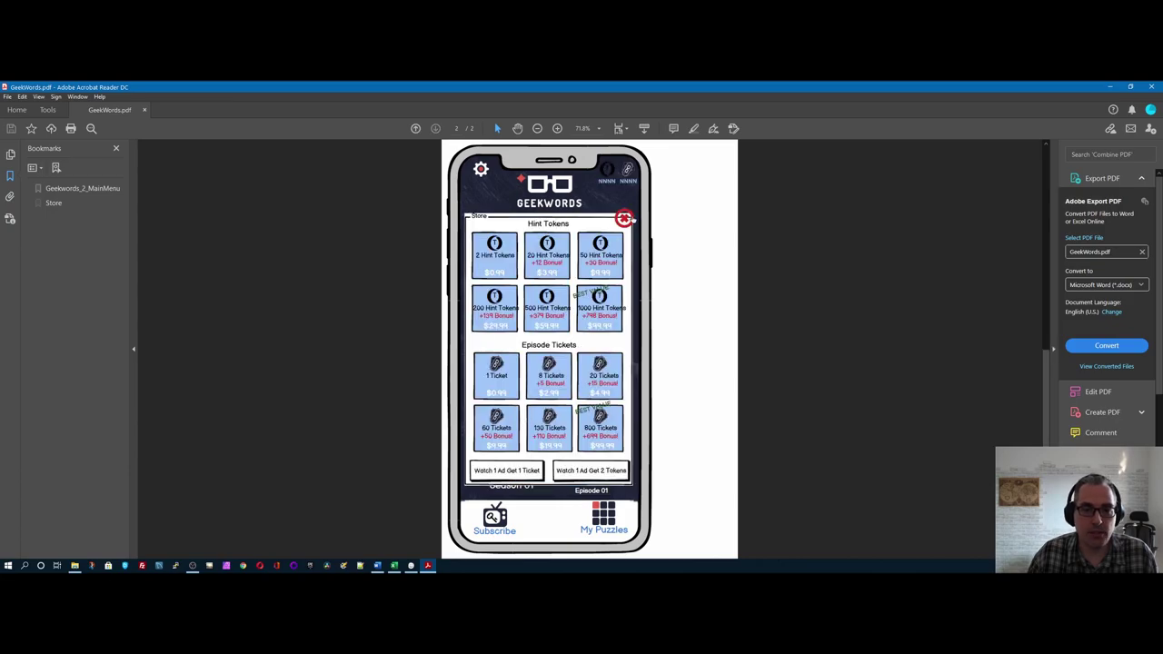
click(624, 219)
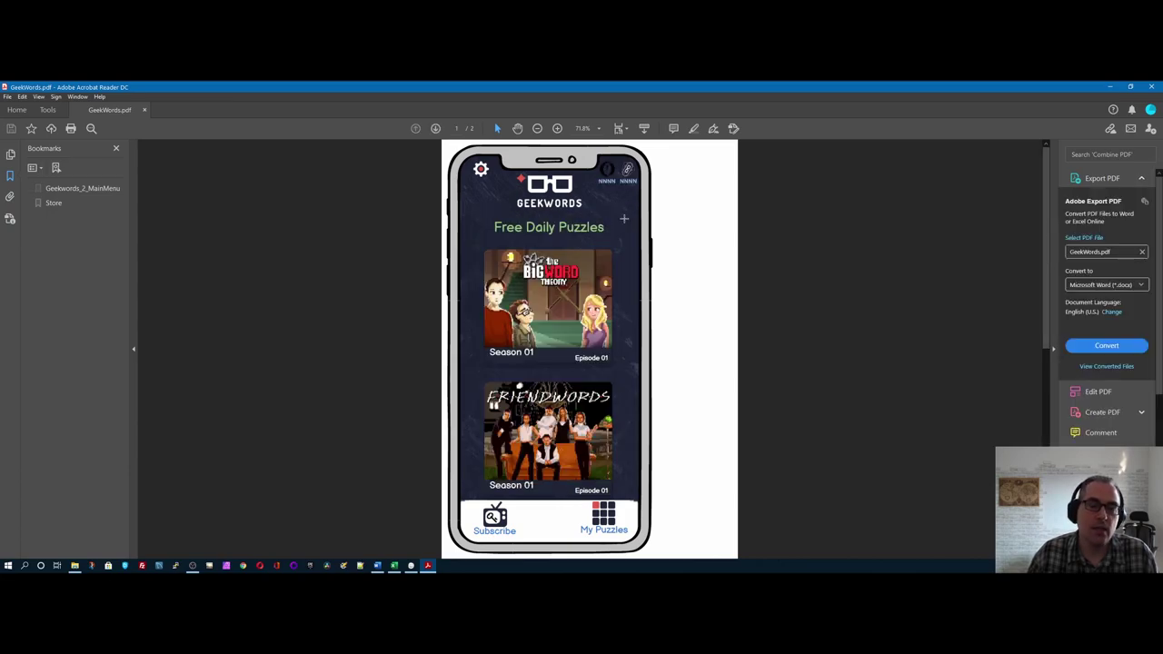
click(609, 172)
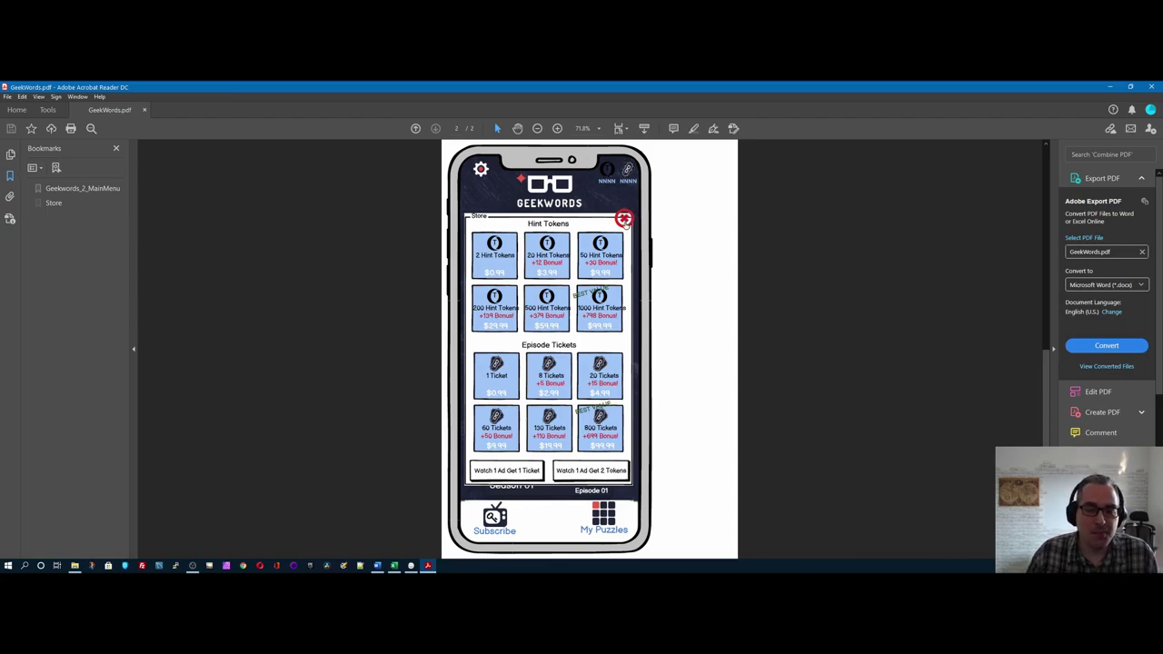
click(624, 220)
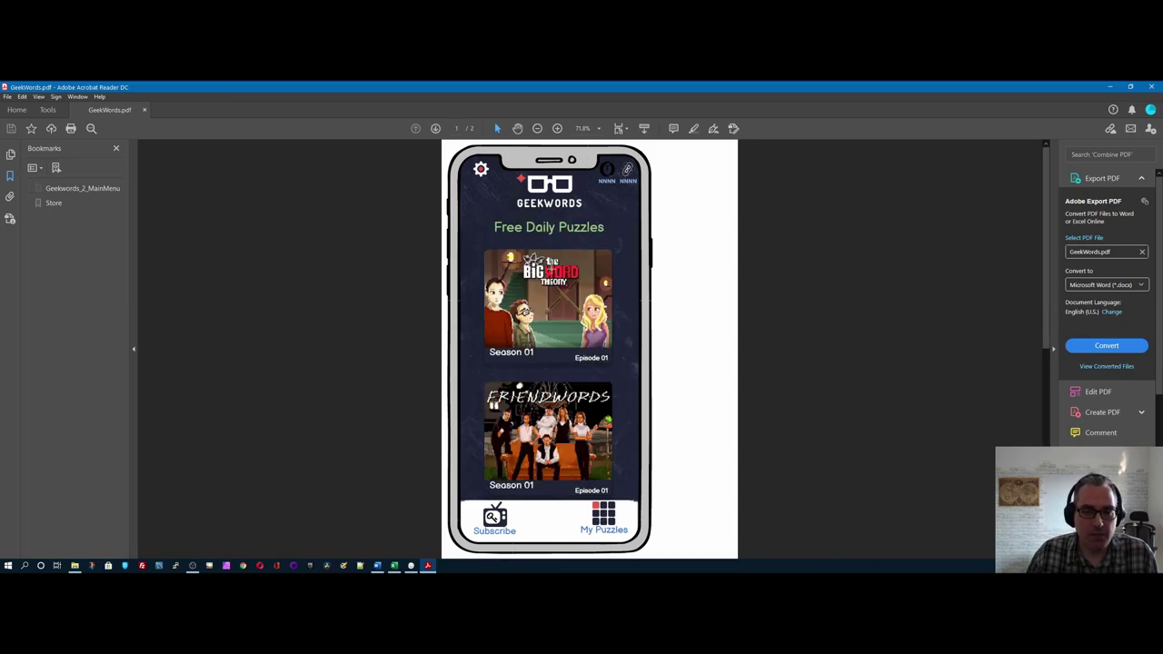
click(610, 170)
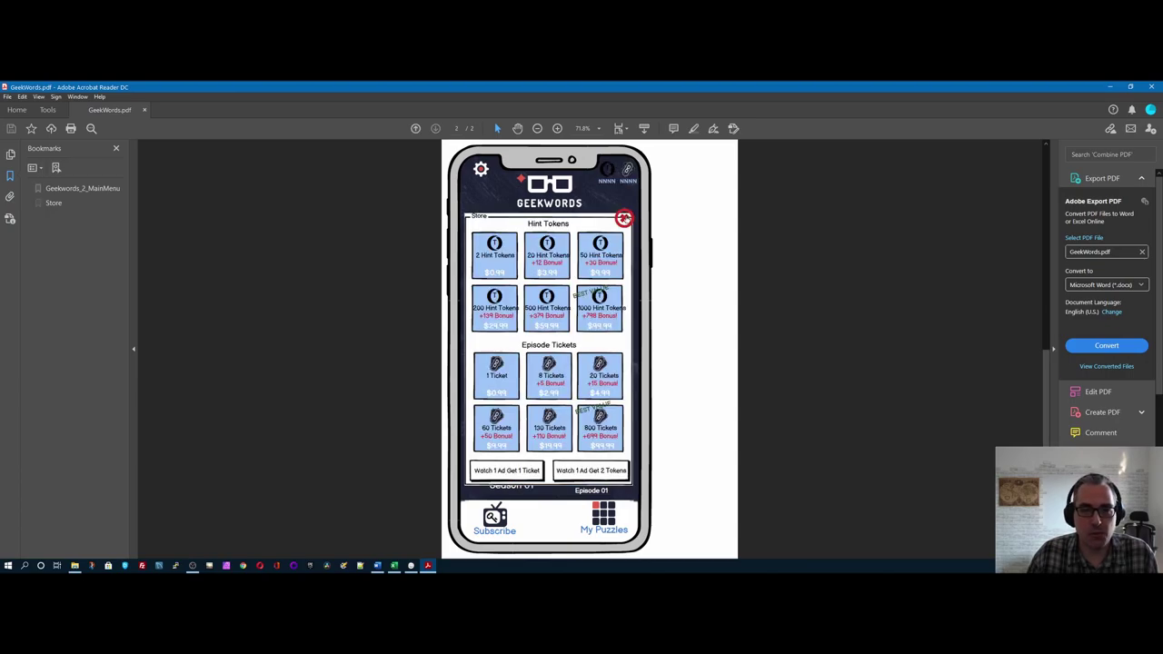
click(1150, 86)
Select Geekwords_2.0_Monetization_04_exec.pptx in the GeekwordsDesign folder
click(548, 277)
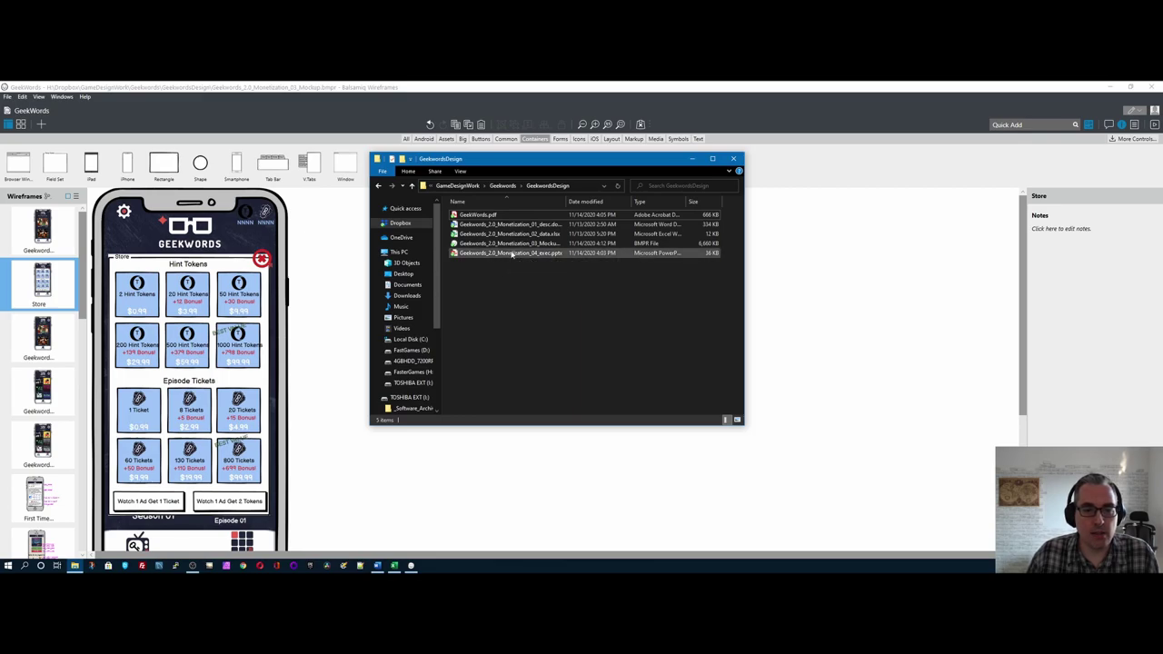
click(511, 255)
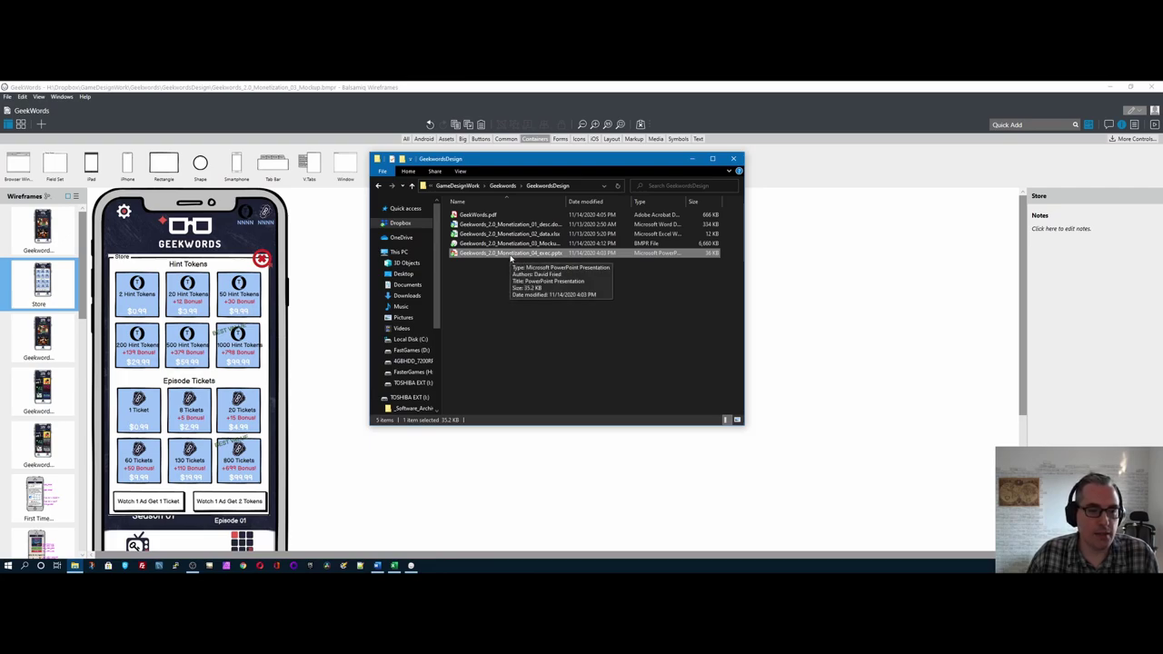
ctrl+click(506, 256)
click(508, 256)
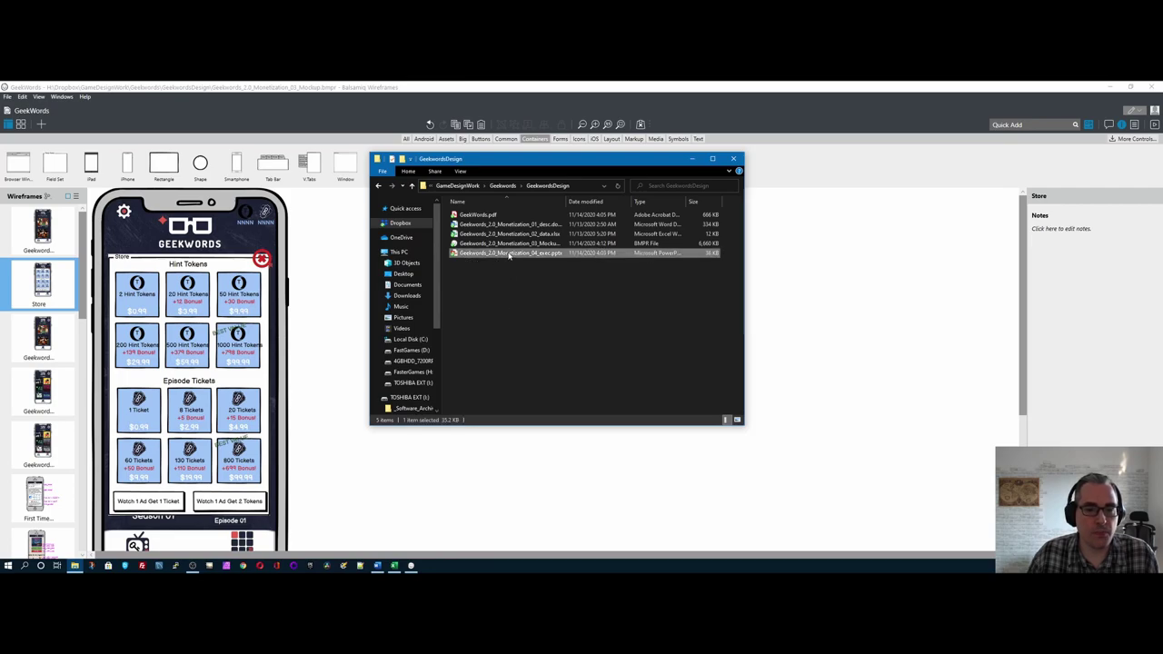
Open the exec deck in PowerPoint and show slide 2, the documentation overview
double_click(509, 256)
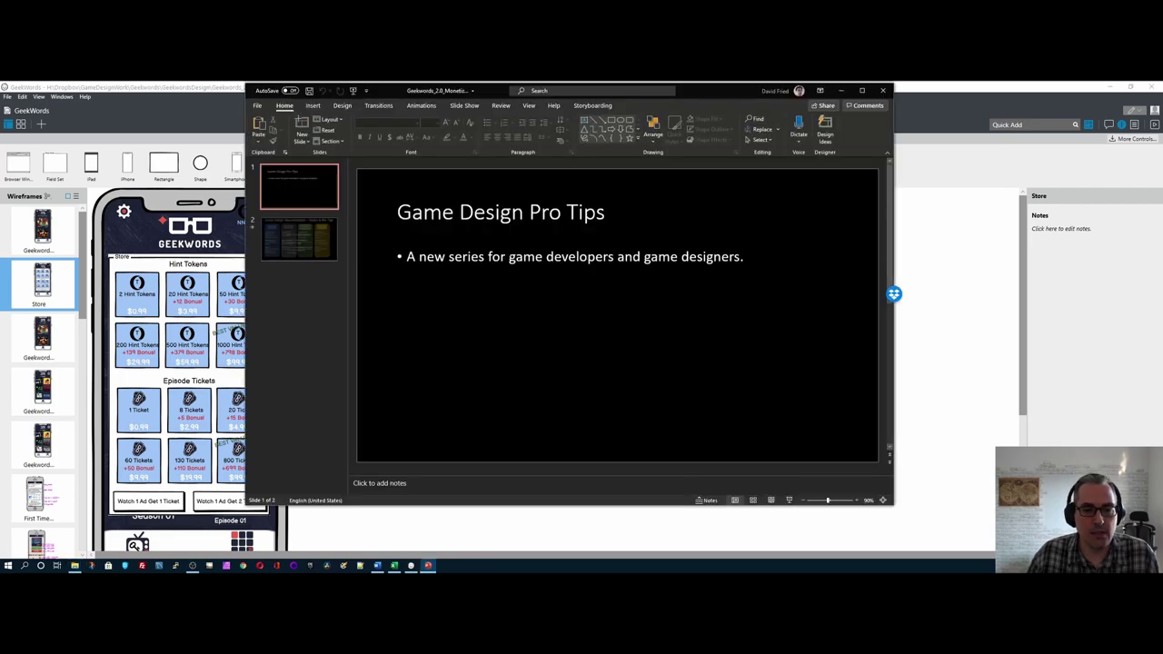
click(297, 225)
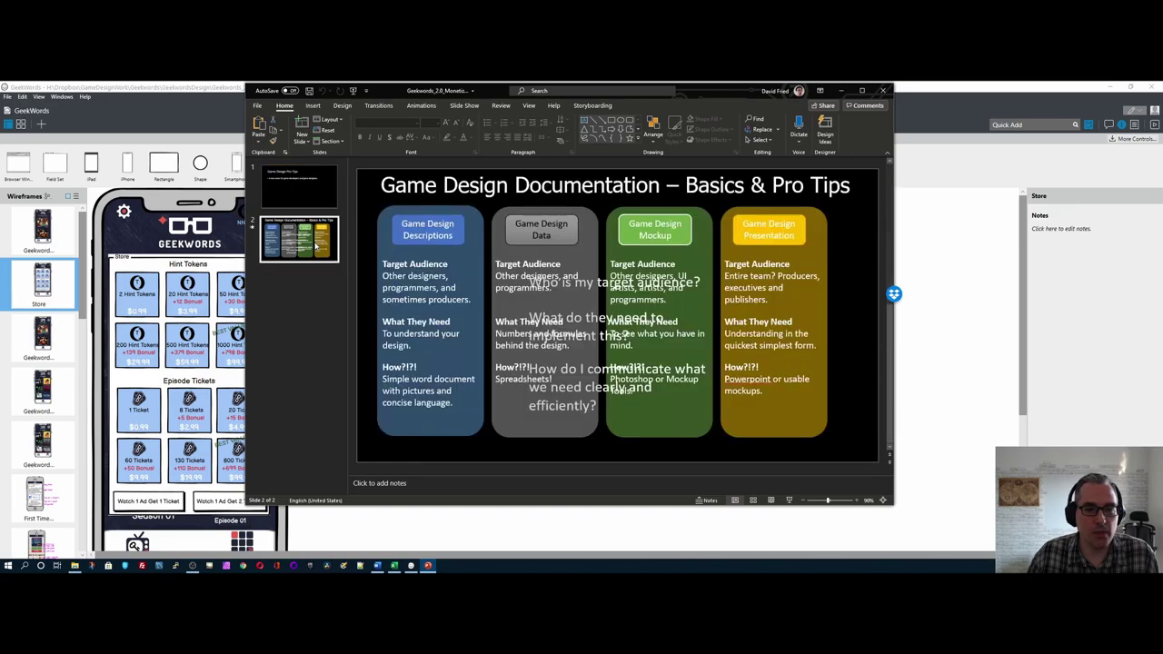